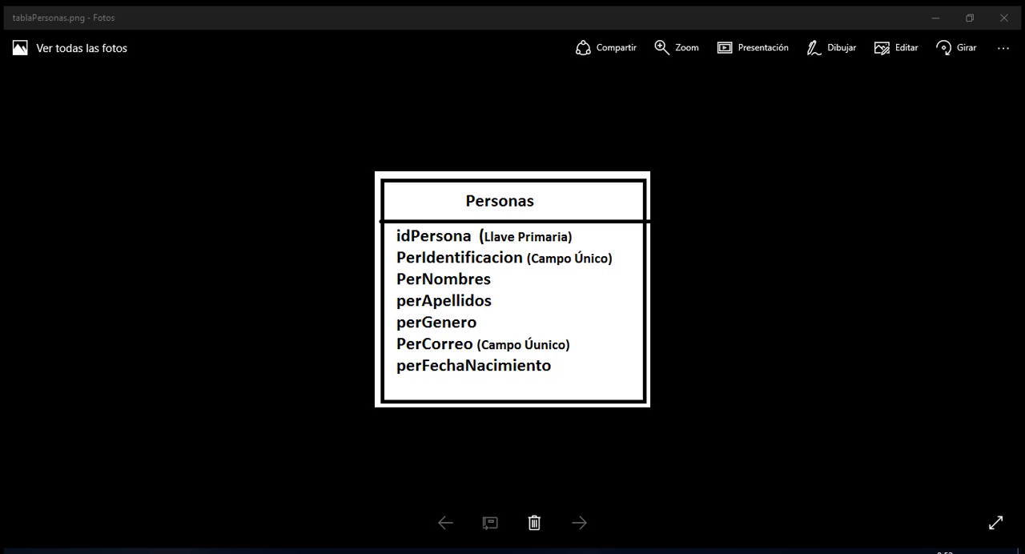
Launch SQL Server Management Studio and bring its window to the front.
left_click(21, 551)
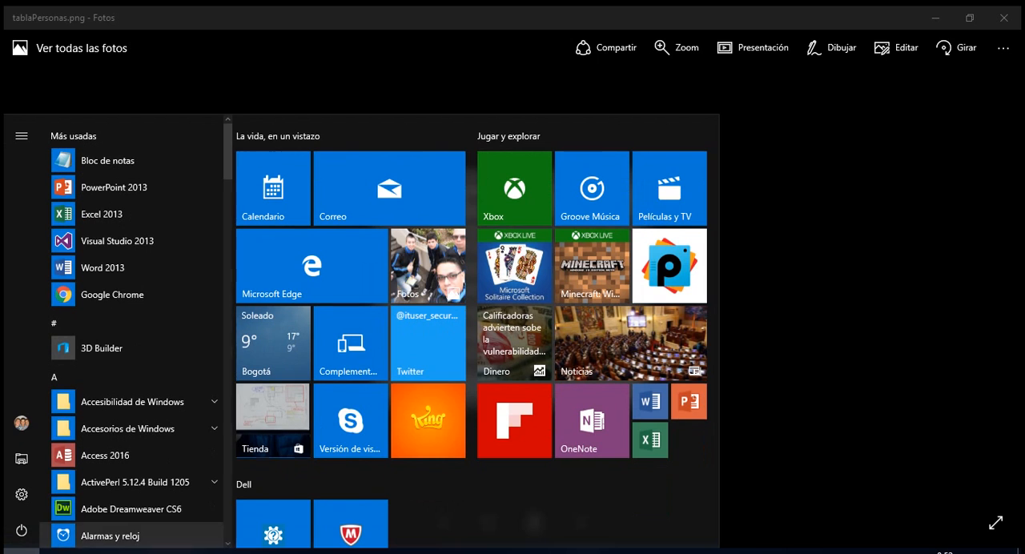
type("sql")
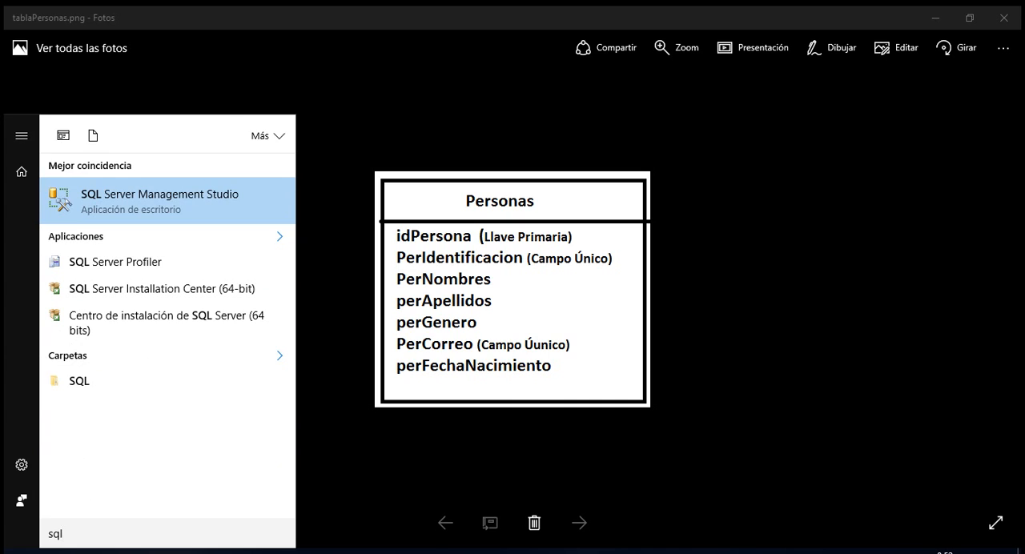
key("Return")
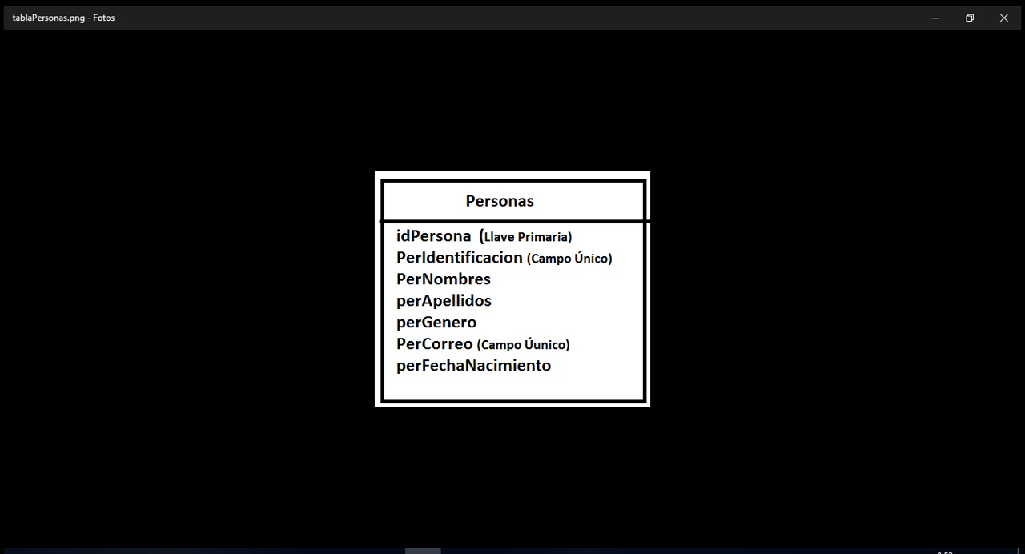
mouse_move(459, 551)
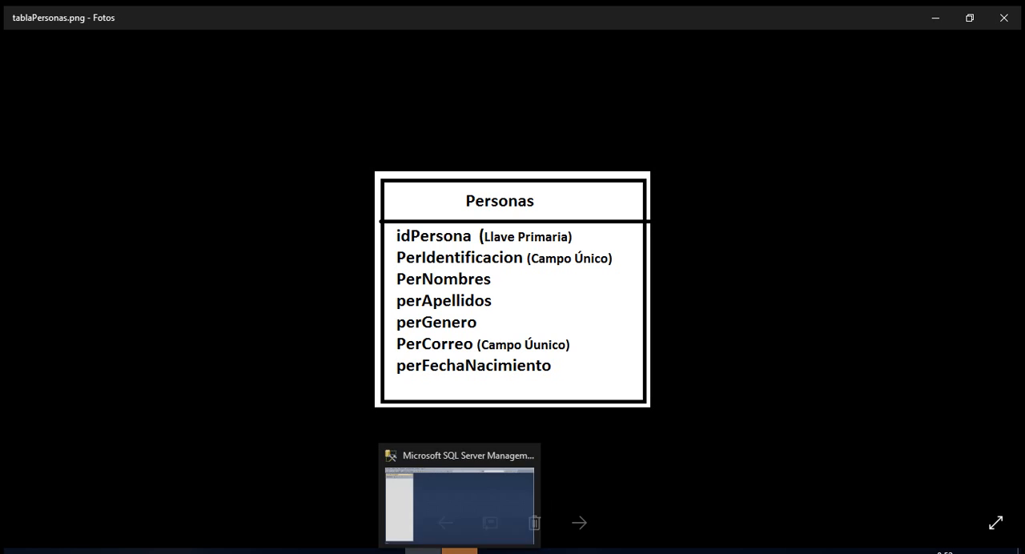
left_click(459, 500)
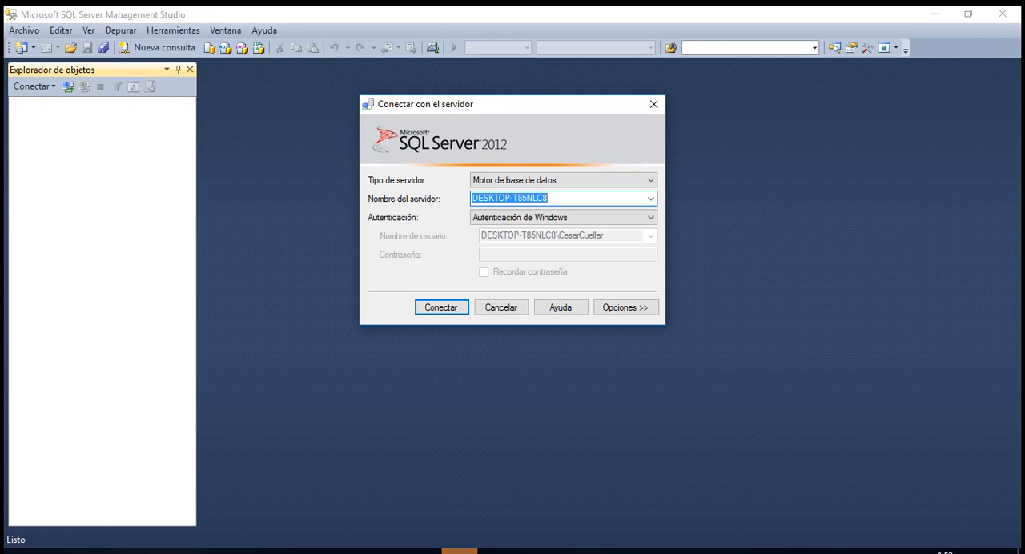
Connect to the database engine on server DESKTOP-T85NLC8 using Windows authentication.
left_click_drag(533, 104, 526, 166)
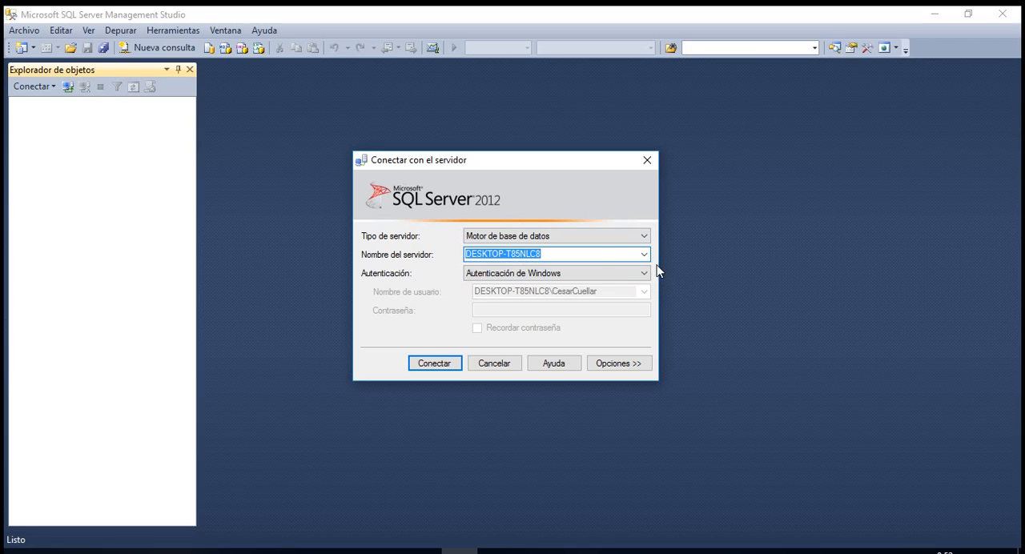
left_click(644, 237)
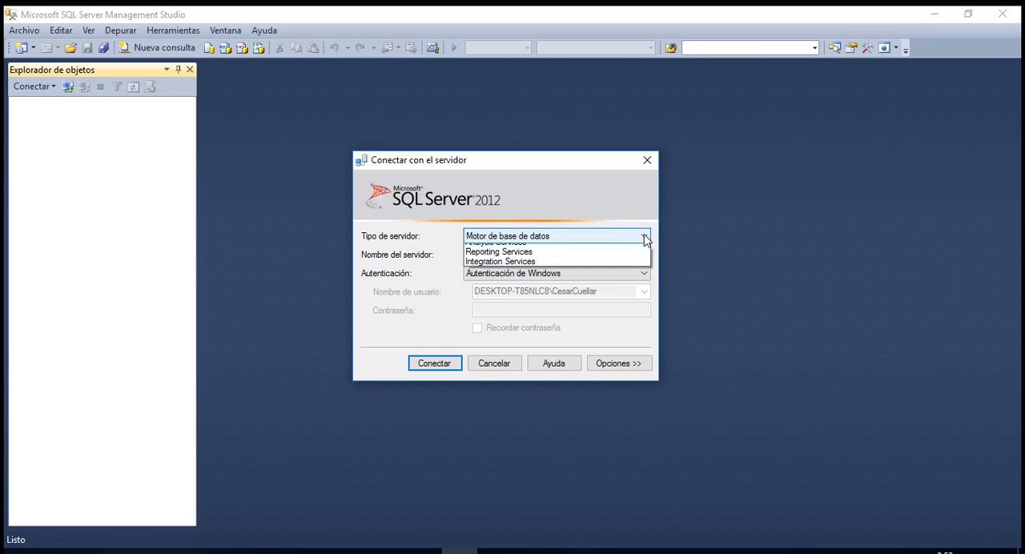
left_click(644, 234)
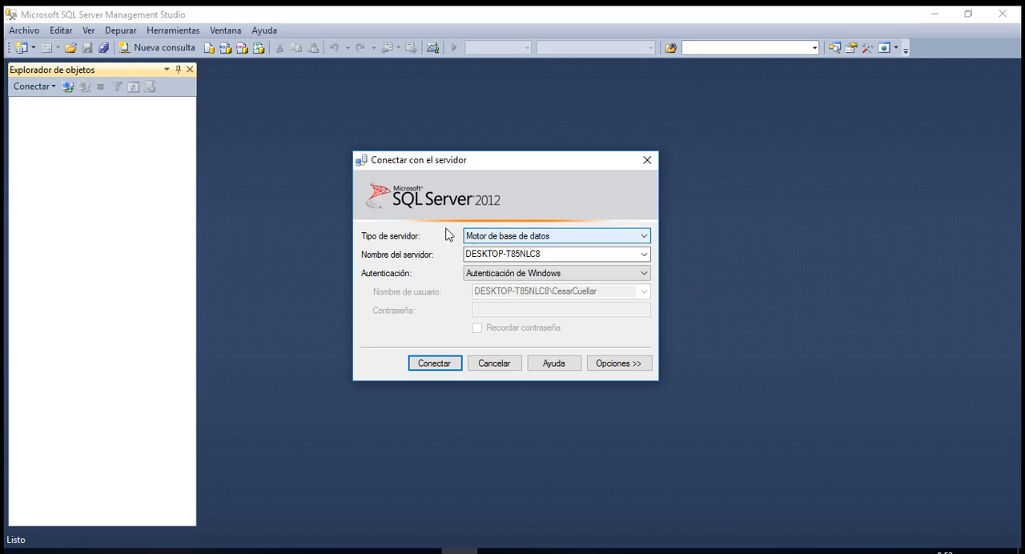
left_click(488, 254)
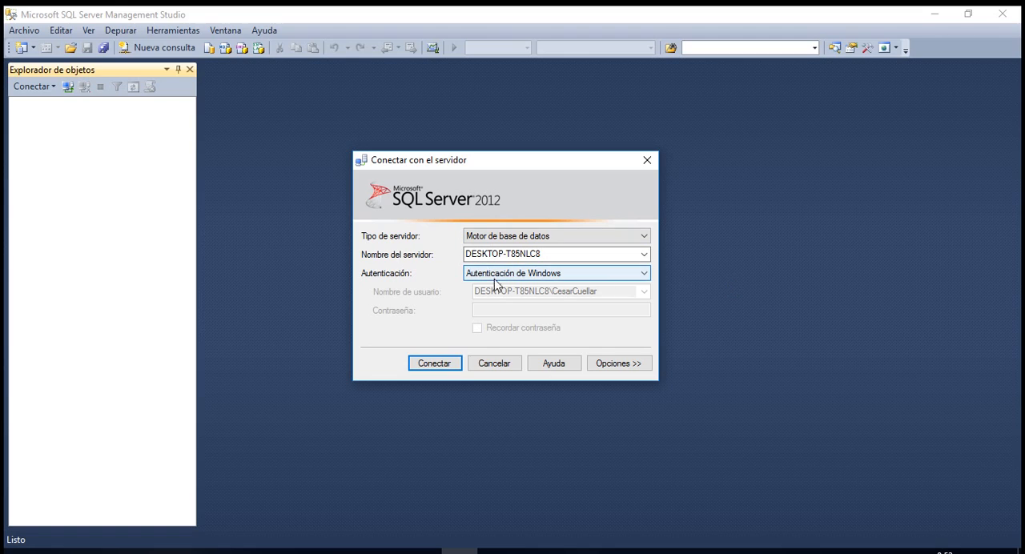
left_click(434, 363)
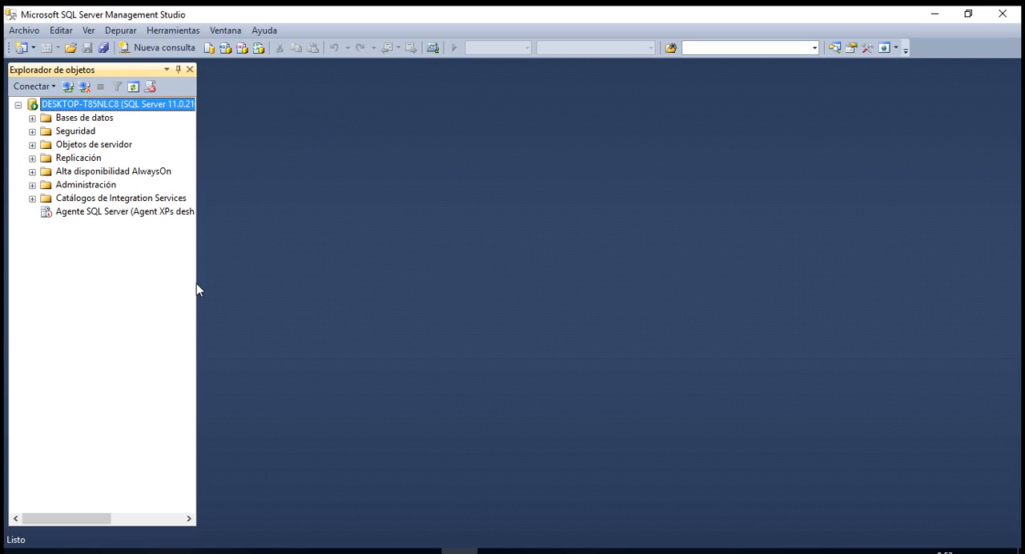
Create a new database named Agenda on the connected server, keeping the default owner and file settings.
left_click_drag(197, 283, 213, 283)
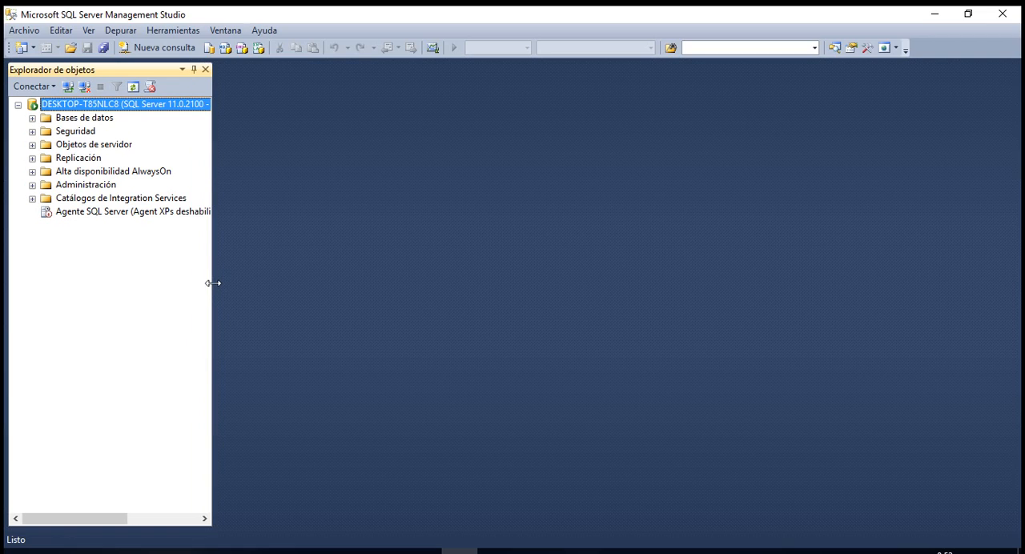
left_click(80, 120)
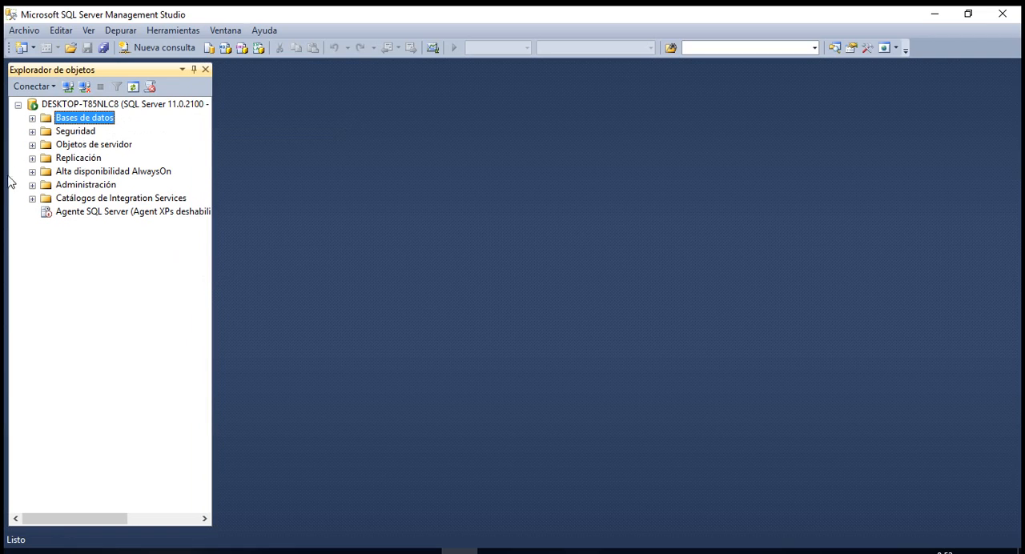
left_click(32, 120)
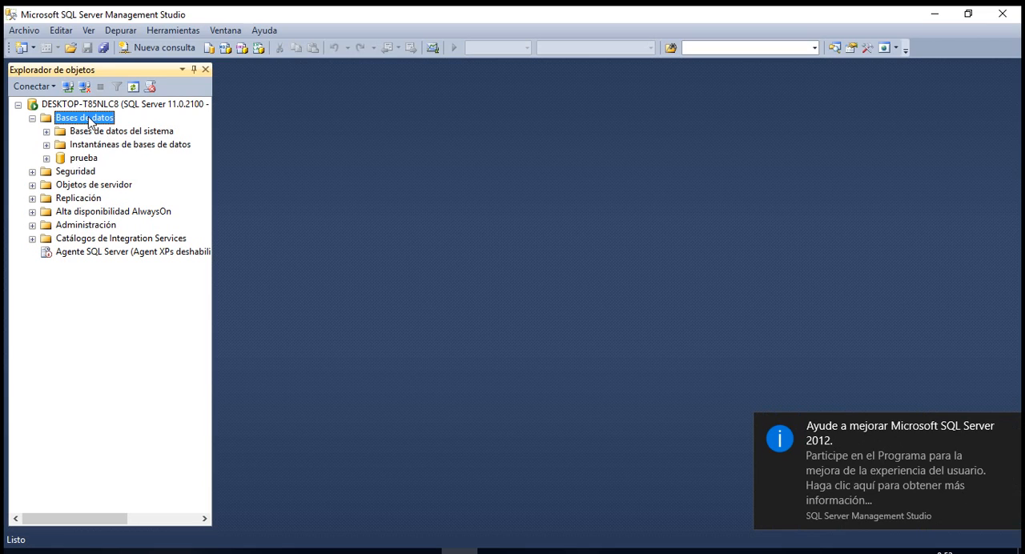
right_click(90, 121)
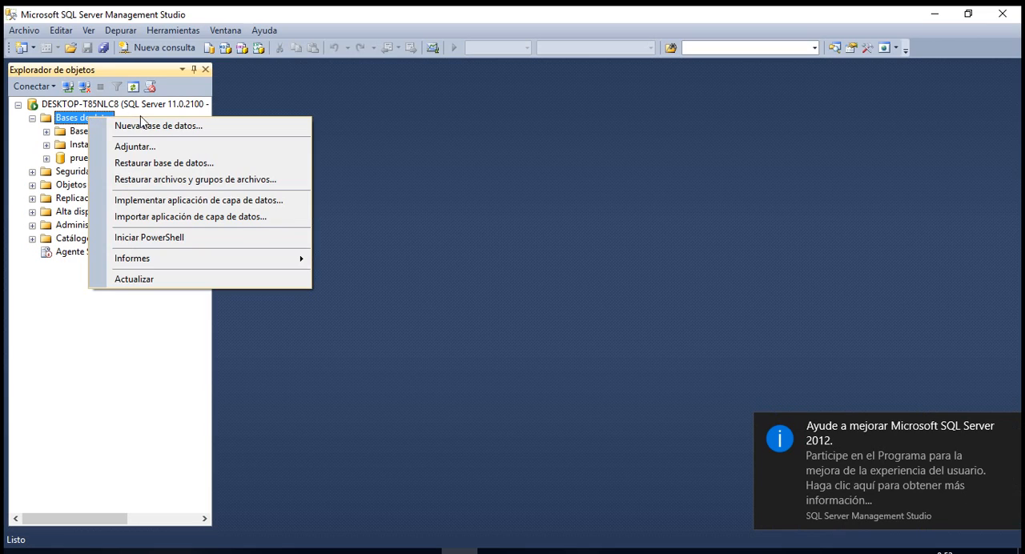
left_click(149, 130)
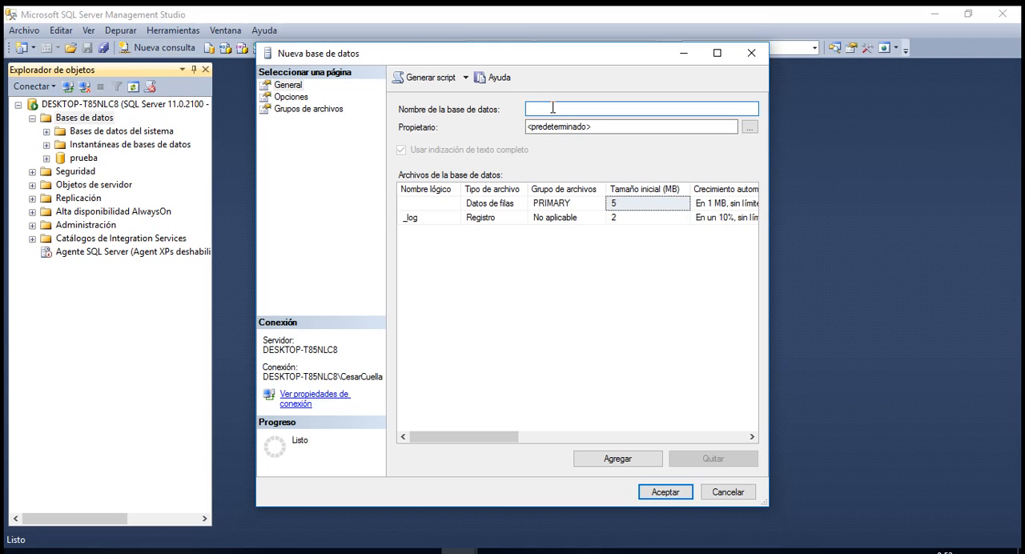
type("Agenda")
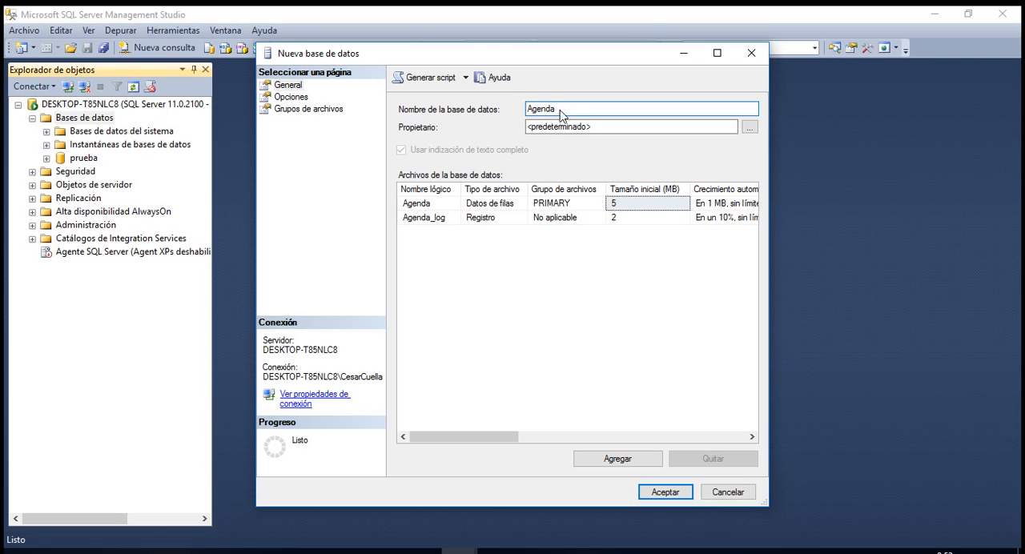
left_click_drag(564, 112, 523, 113)
left_click(664, 492)
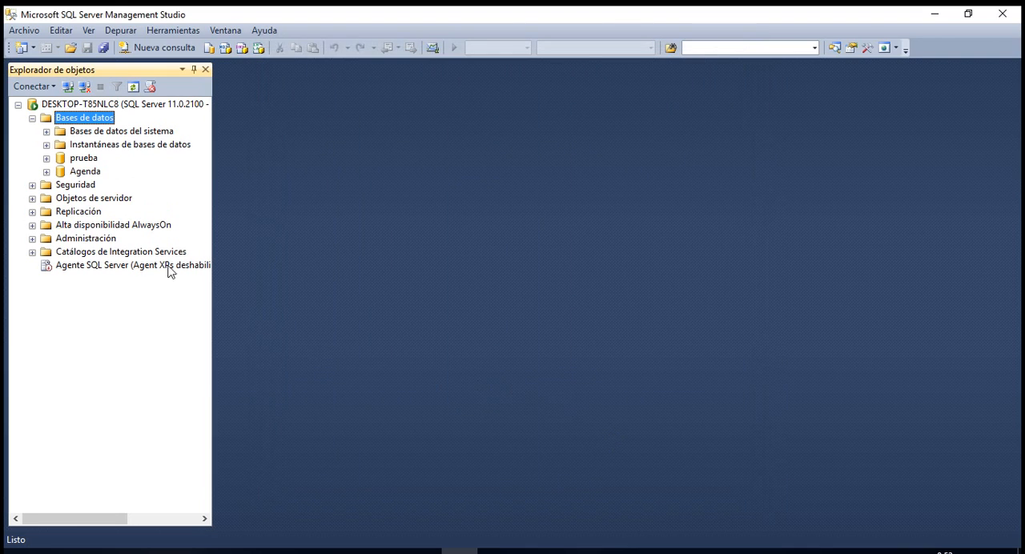
Expand the Agenda database and start designing a new table in it.
left_click(74, 174)
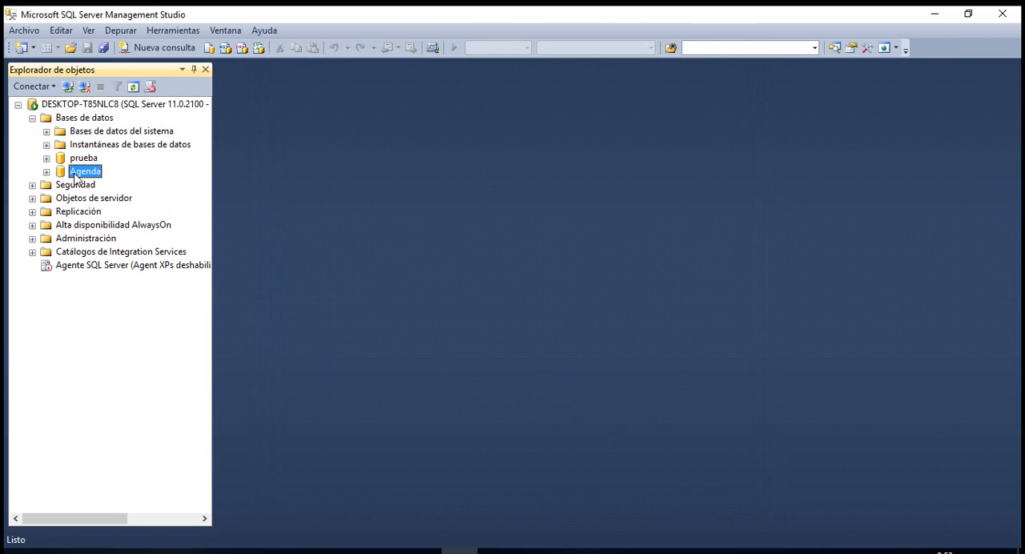
left_click(45, 173)
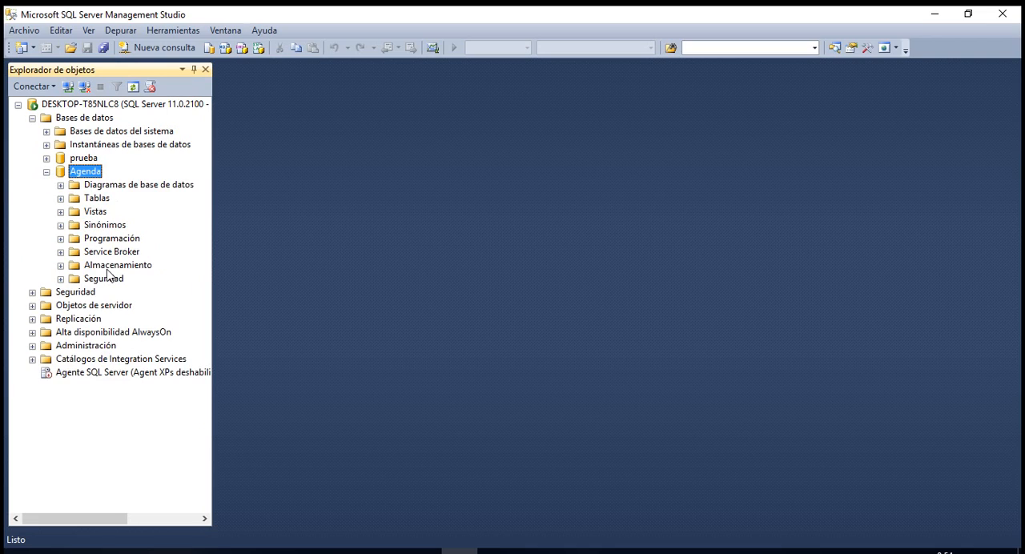
left_click(91, 201)
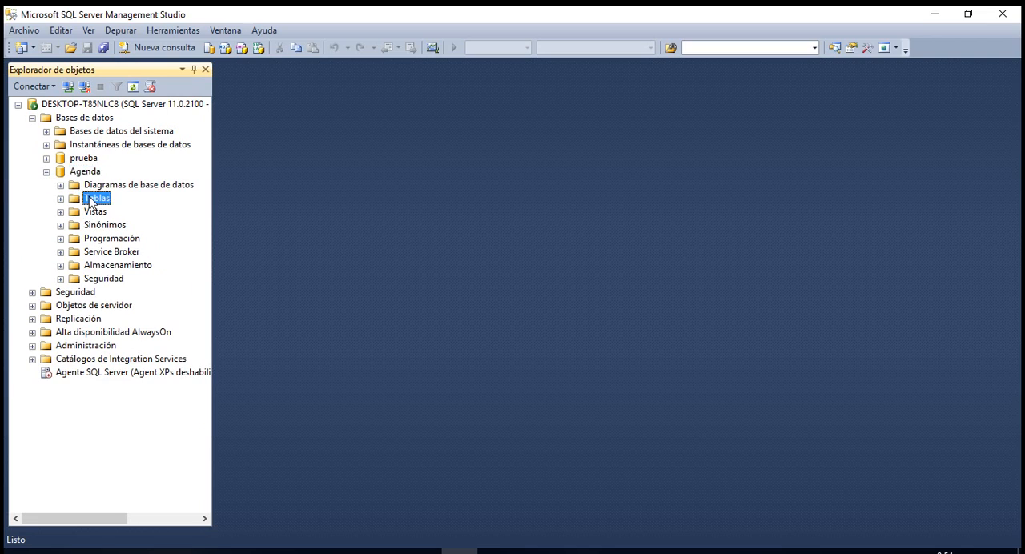
left_click(92, 213)
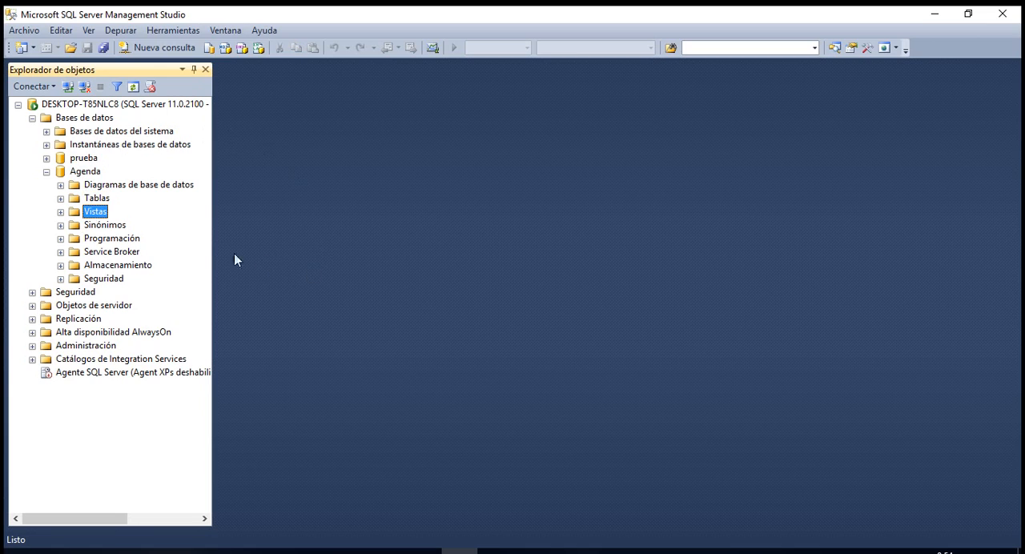
left_click(108, 239)
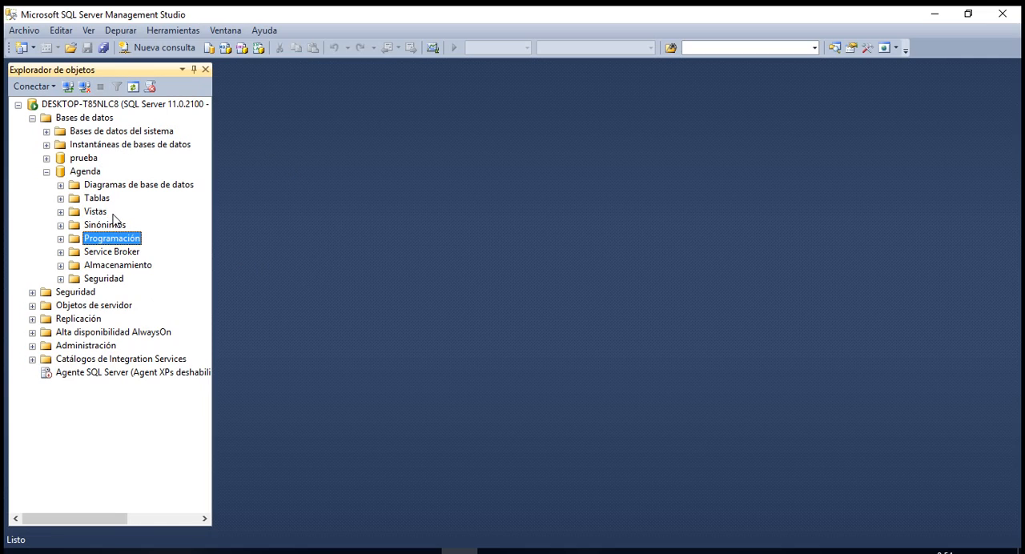
left_click(93, 200)
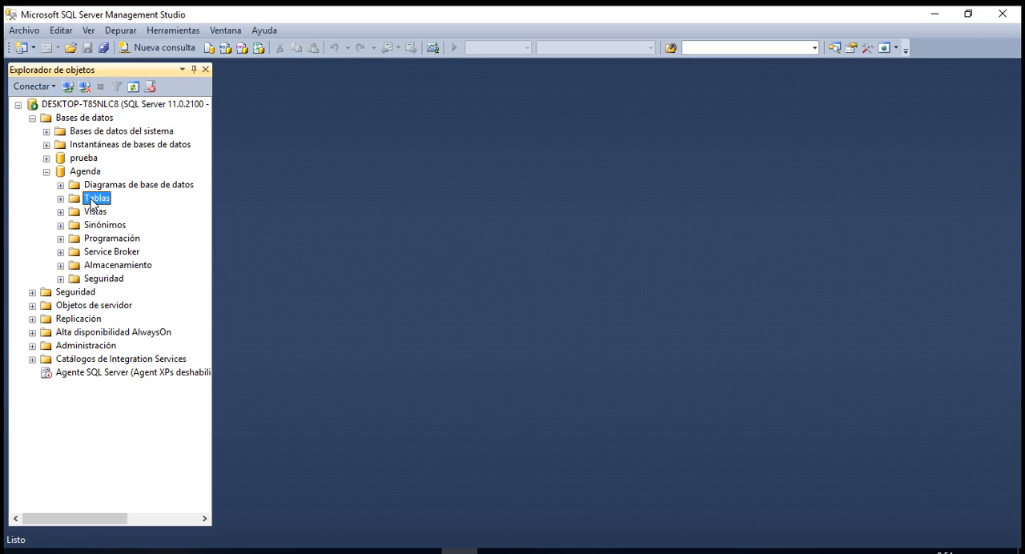
right_click(93, 202)
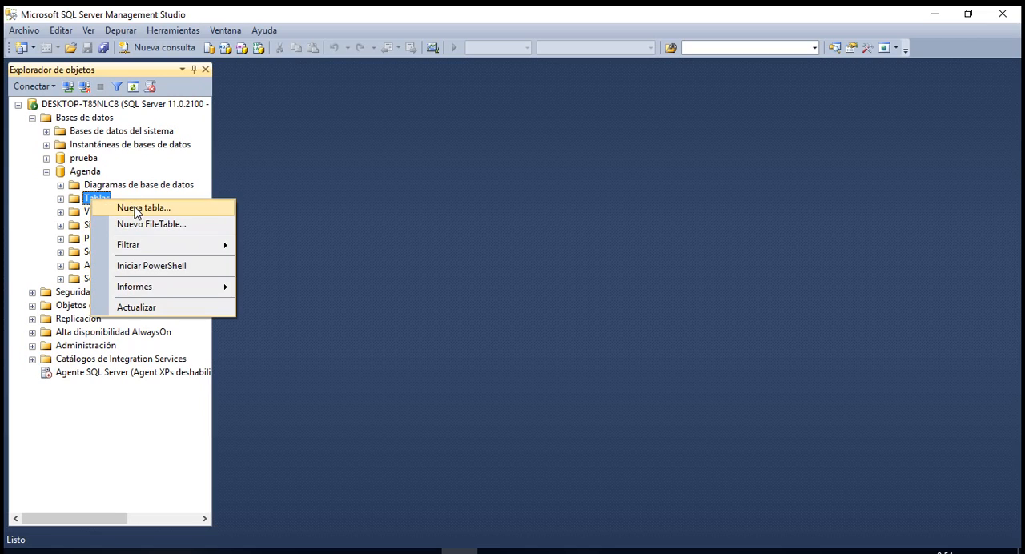
left_click(135, 209)
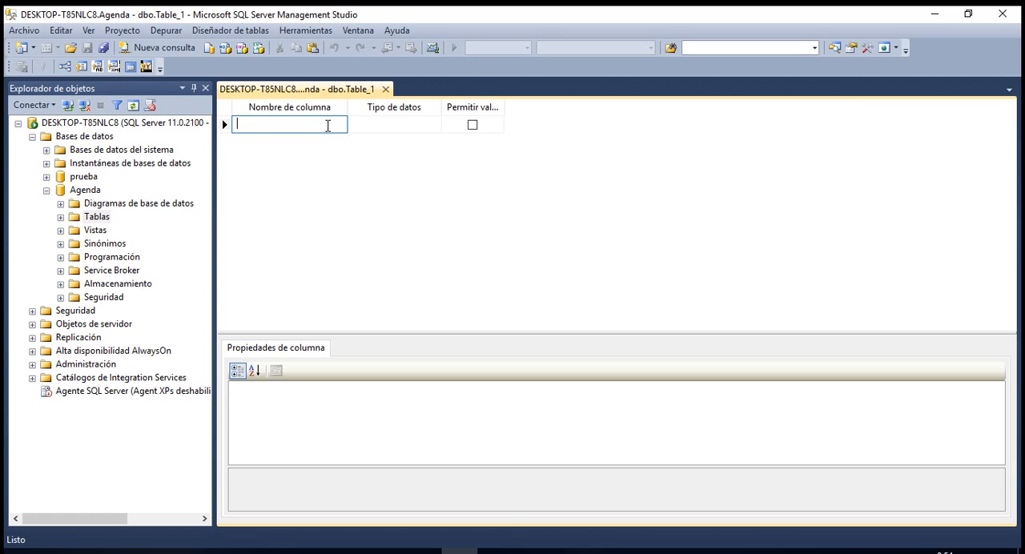
Add the column idPersona with data type int and disallow NULL values for it.
type("idP")
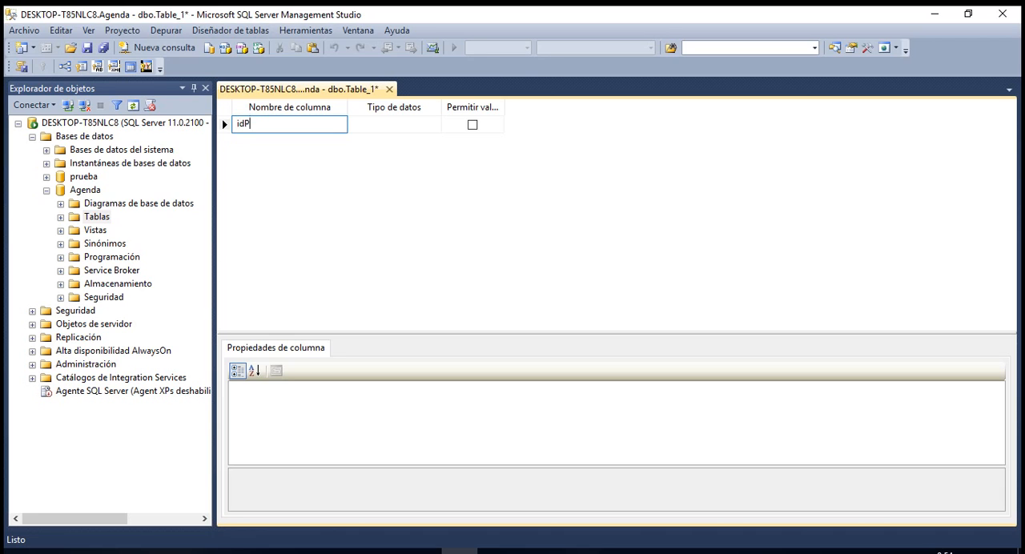
type("ersona")
key("Tab")
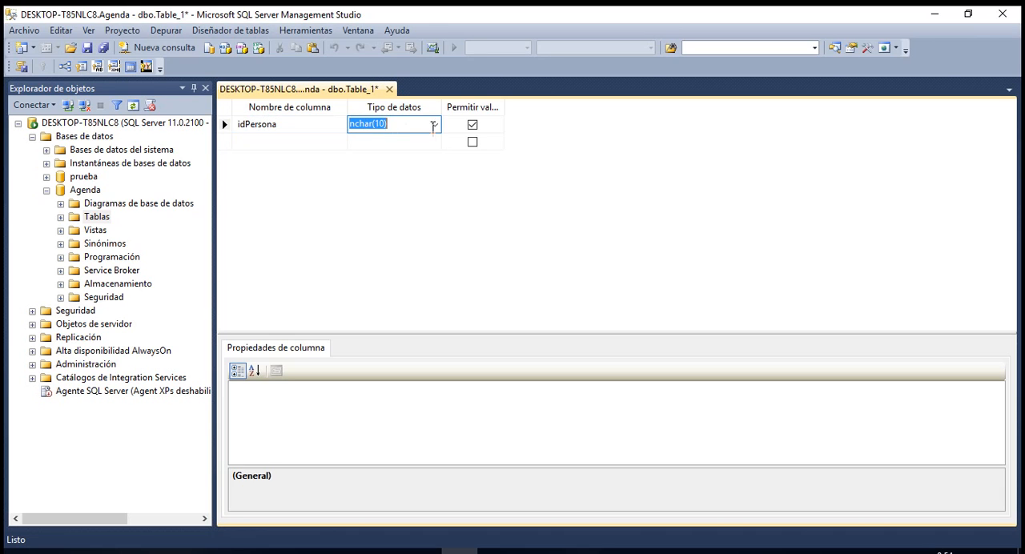
left_click(436, 124)
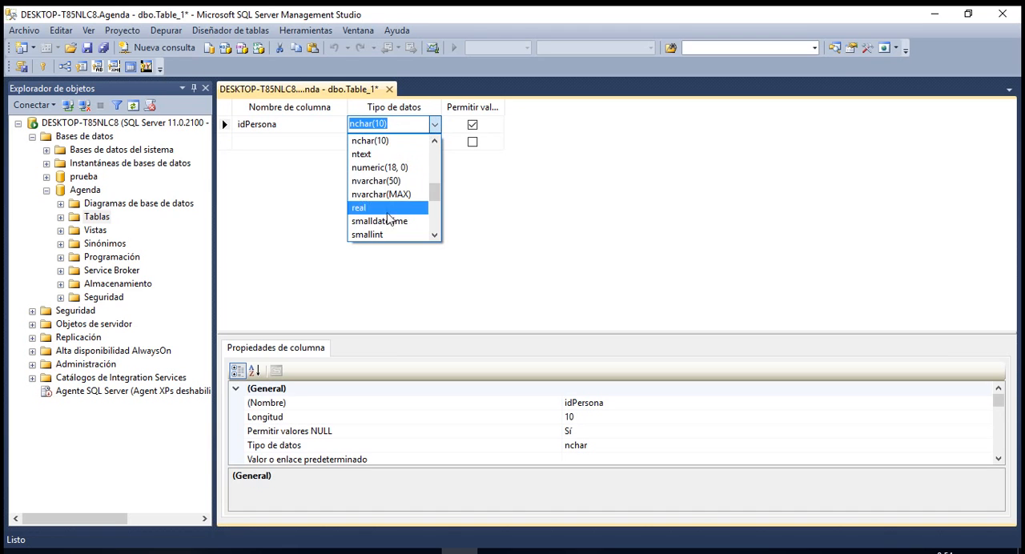
left_click_drag(433, 194, 441, 160)
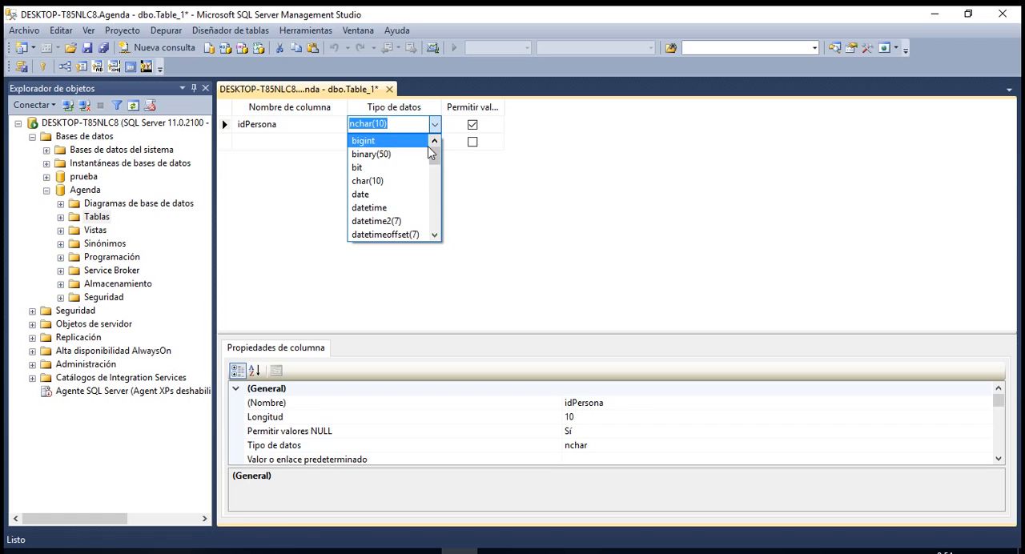
type("int")
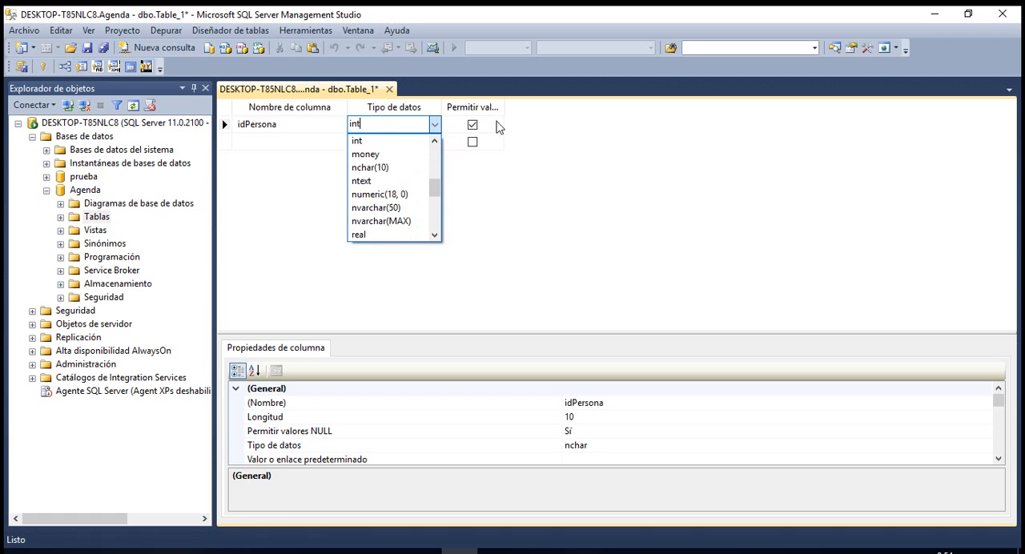
key("Return")
left_click_drag(505, 108, 601, 104)
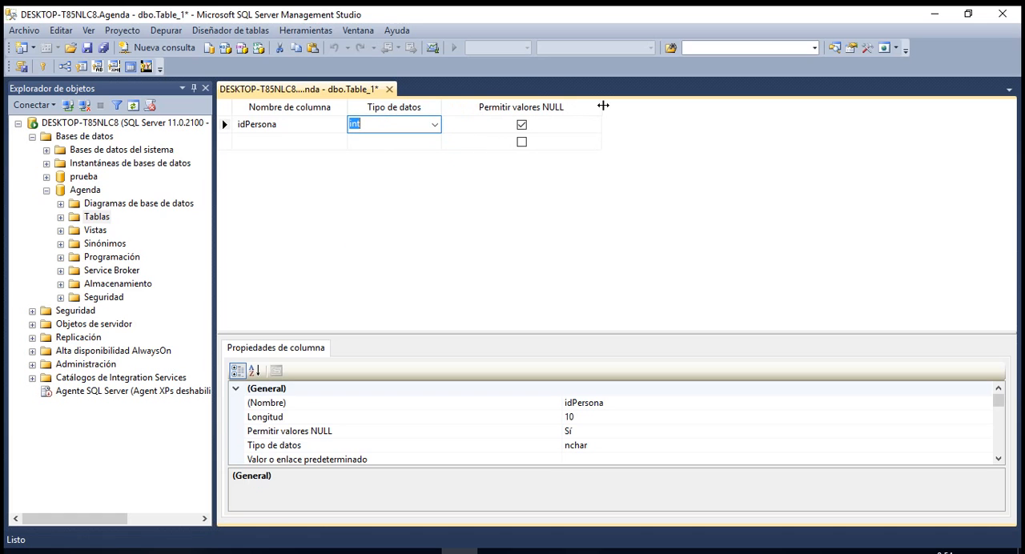
left_click(521, 125)
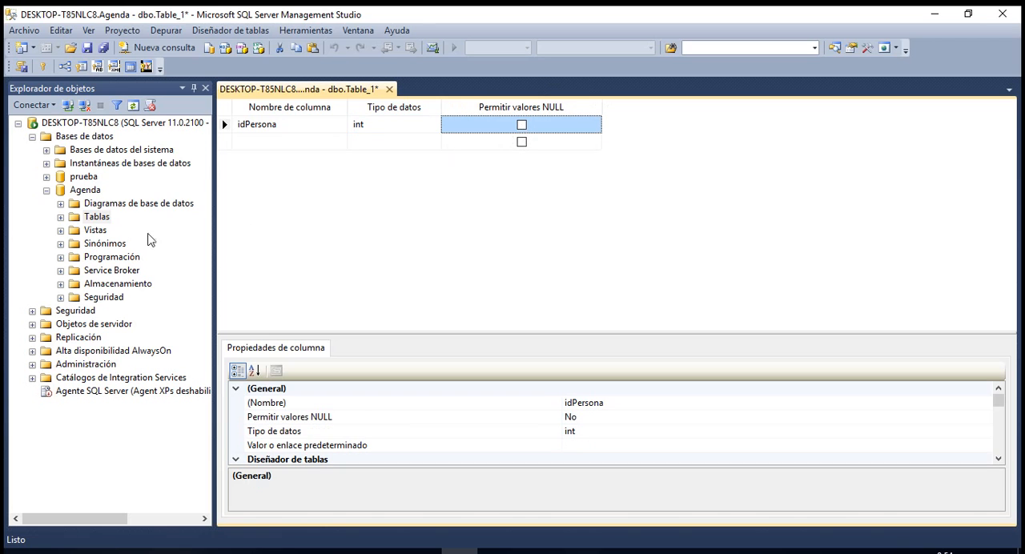
Add the column perIdentificacion with data type nvarchar(15) and disallow NULL values for it.
left_click(269, 146)
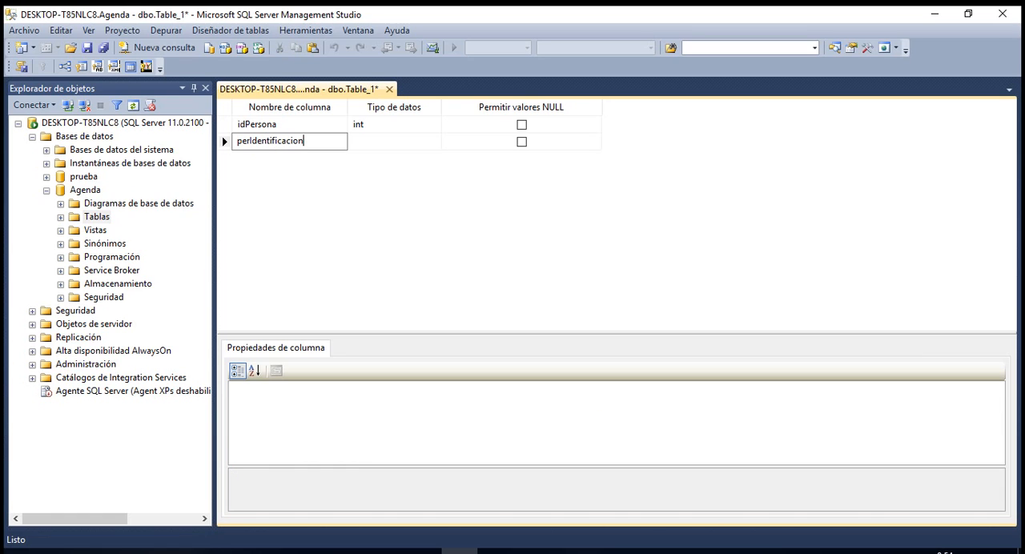
type("perIdentificacion")
left_click(364, 146)
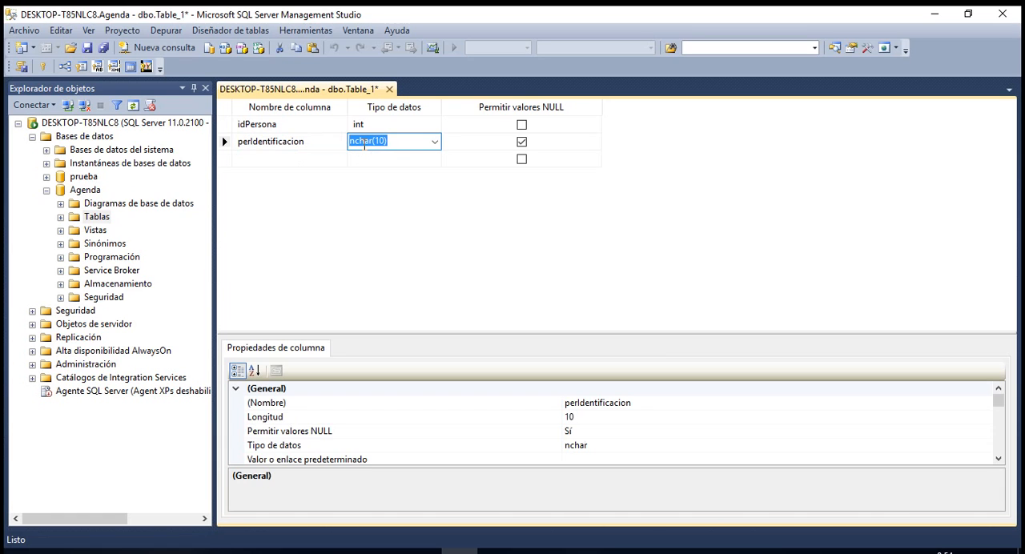
type("nv")
left_click(398, 140)
key("BackSpace")
key("BackSpace")
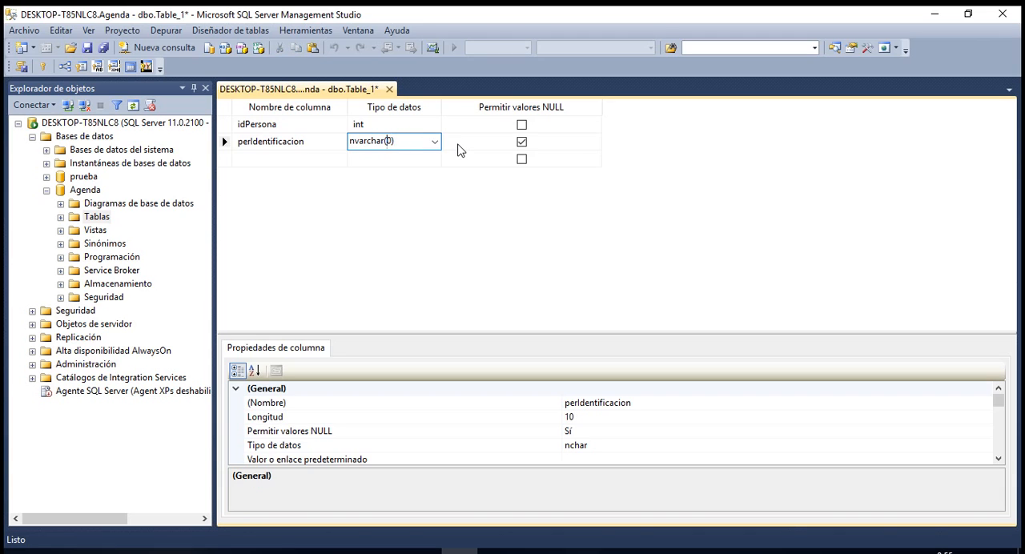
type("15")
left_click(521, 142)
Add the column perNombres with data type nvarchar(50).
left_click(276, 163)
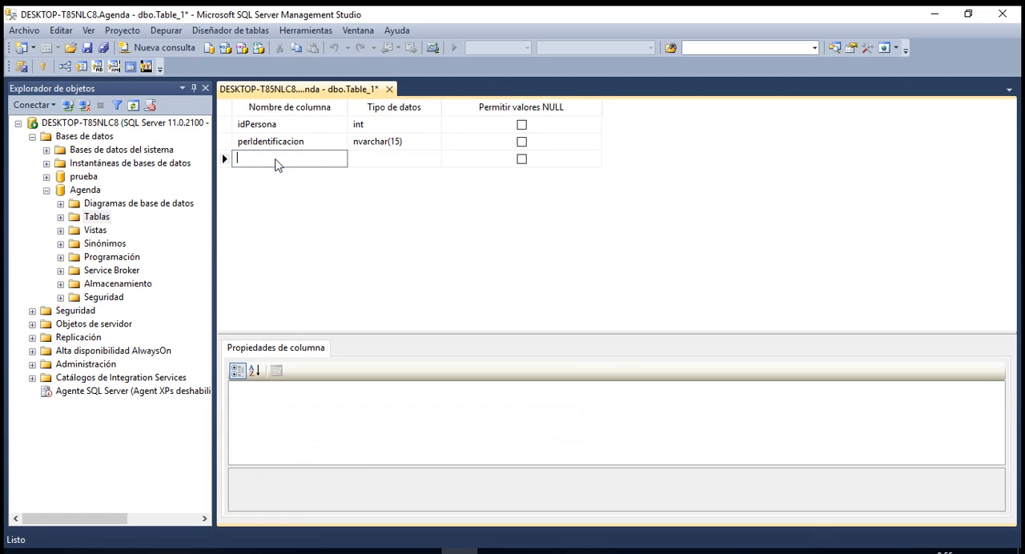
type("perNombres")
left_click(389, 169)
left_click(388, 158)
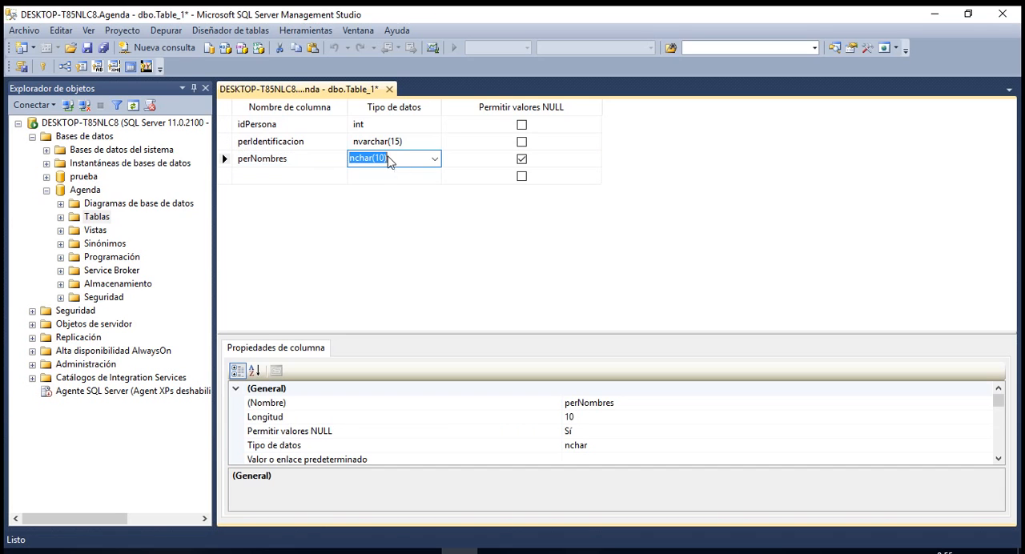
type("nvar")
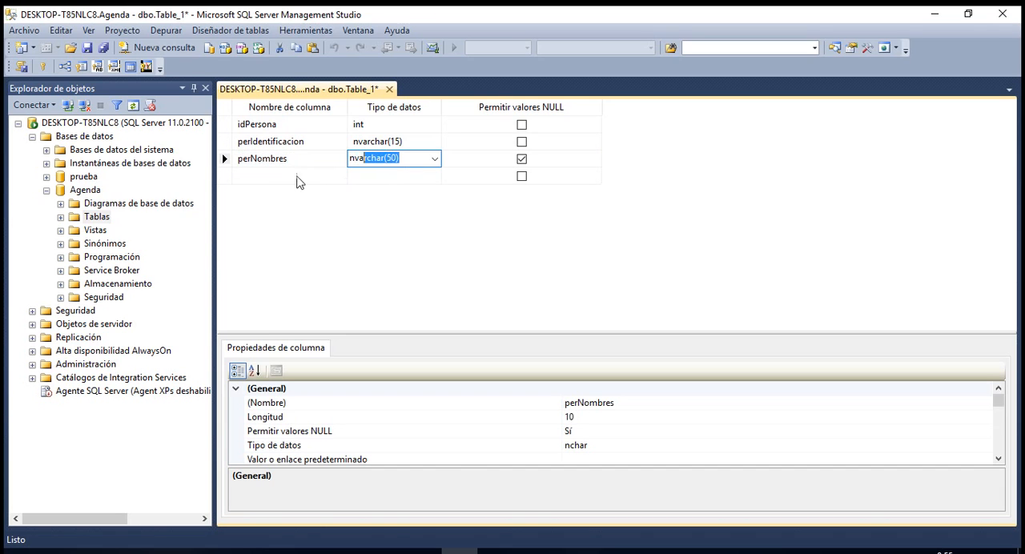
Add the column perApellidos with data type nvarchar(50) and disallow NULL values for both perNombres and perApellidos.
left_click(280, 177)
type("perA")
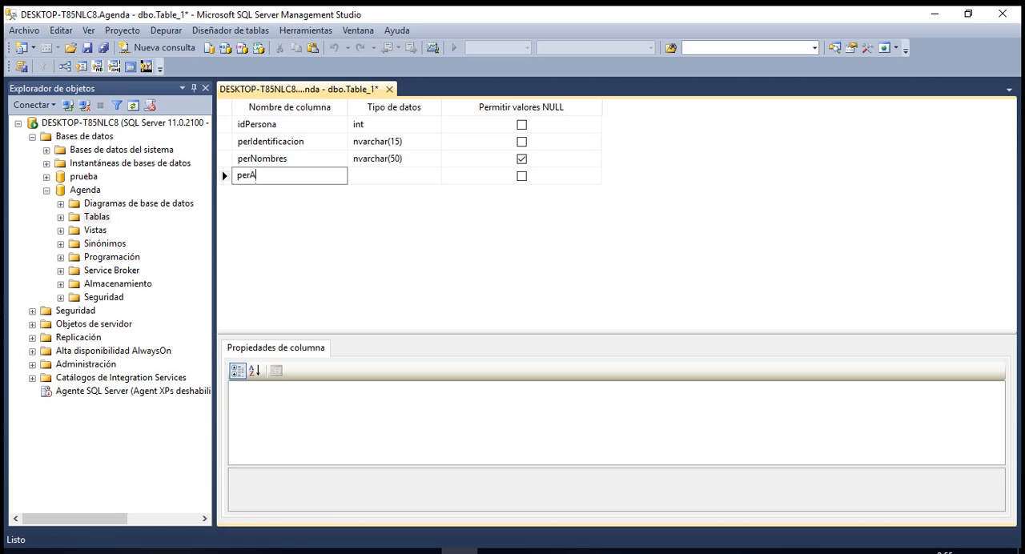
type("pellidos")
key("Tab")
type("nv")
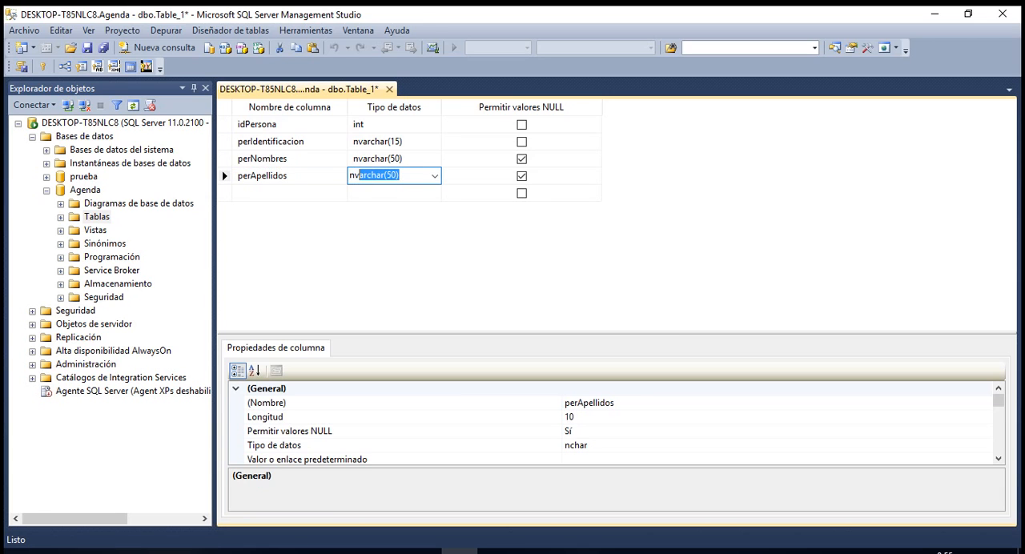
left_click(522, 158)
left_click(521, 175)
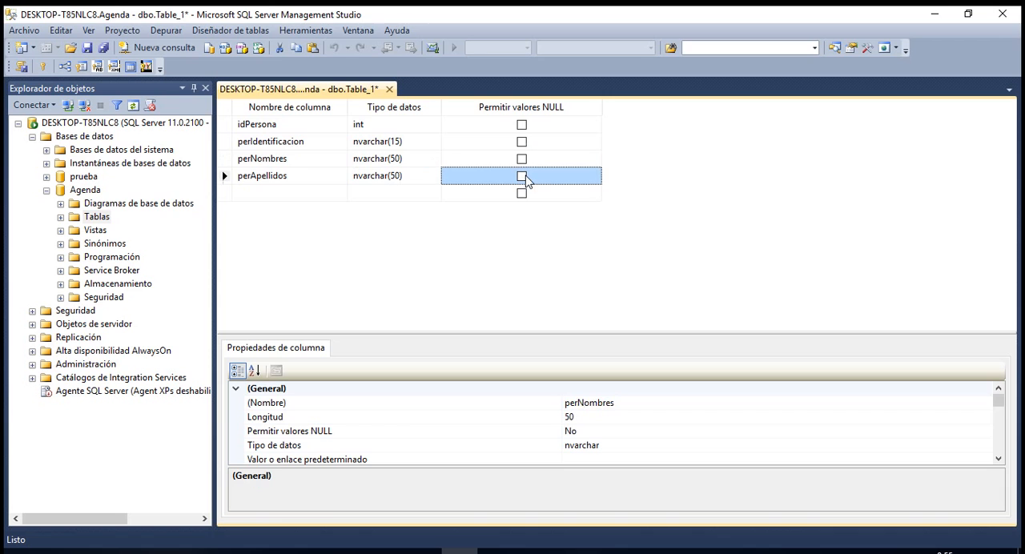
Add the column perGenero with data type nvarchar(12) and disallow NULL values for it.
left_click(285, 196)
left_click(422, 550)
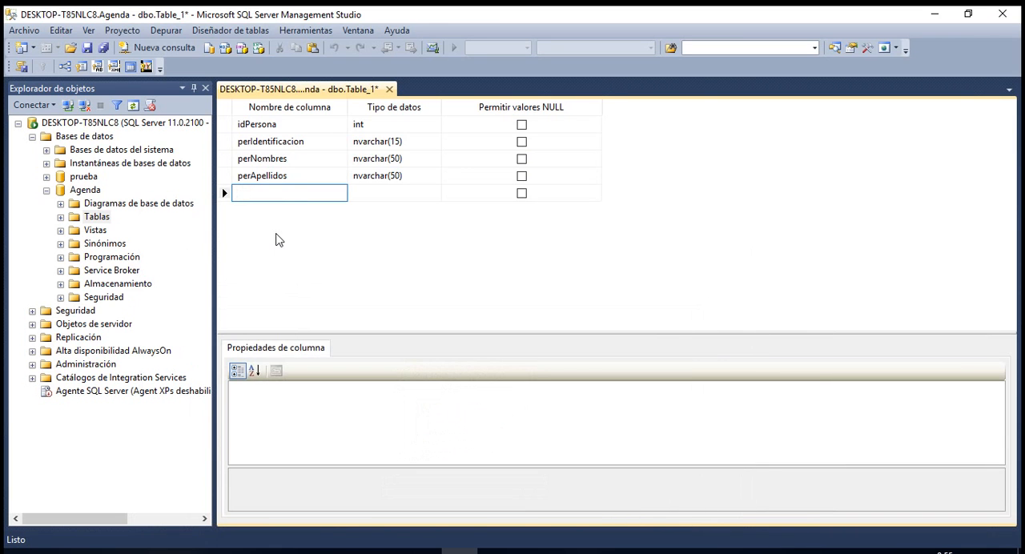
type("perGenero")
left_click(370, 198)
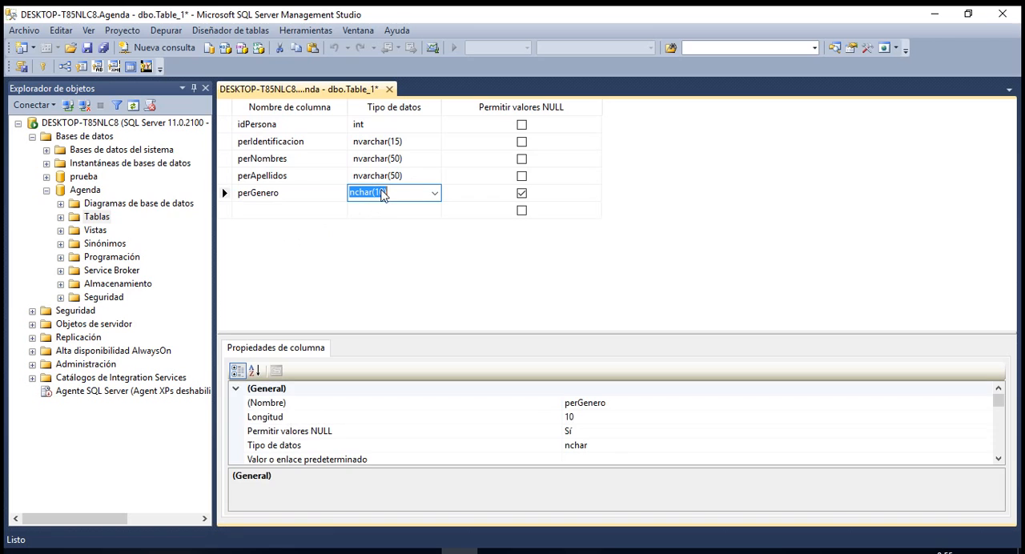
left_click(435, 193)
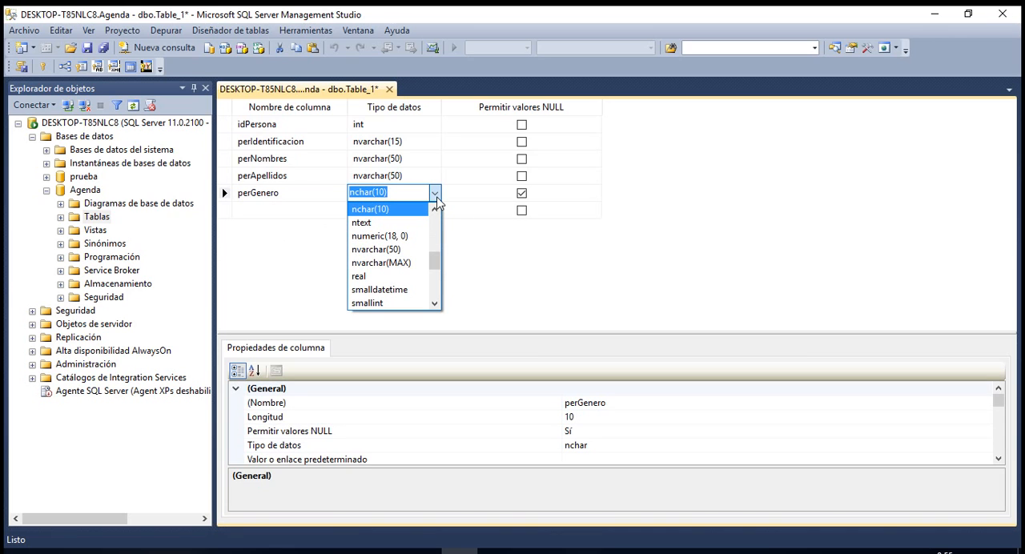
left_click(383, 249)
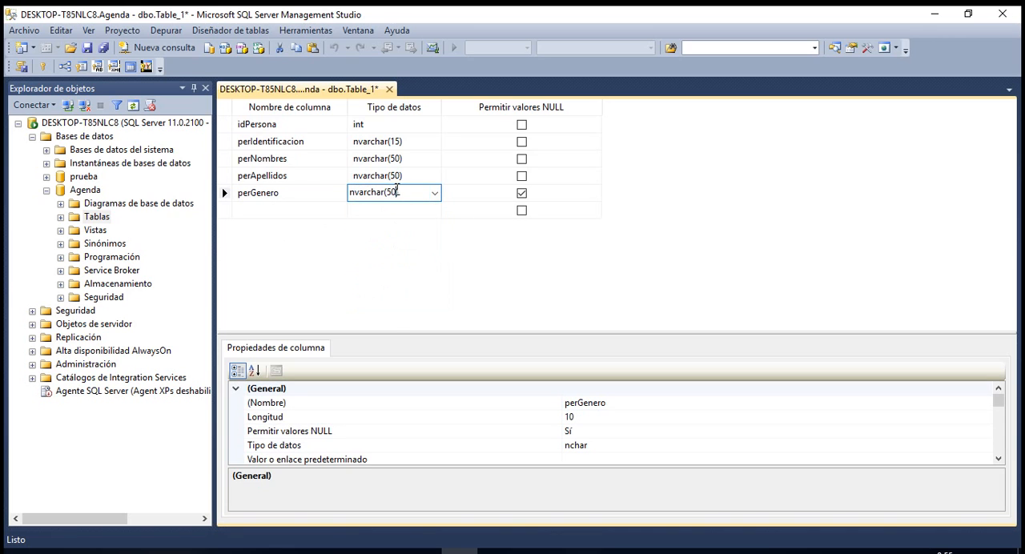
left_click(401, 190)
type("12")
left_click(521, 194)
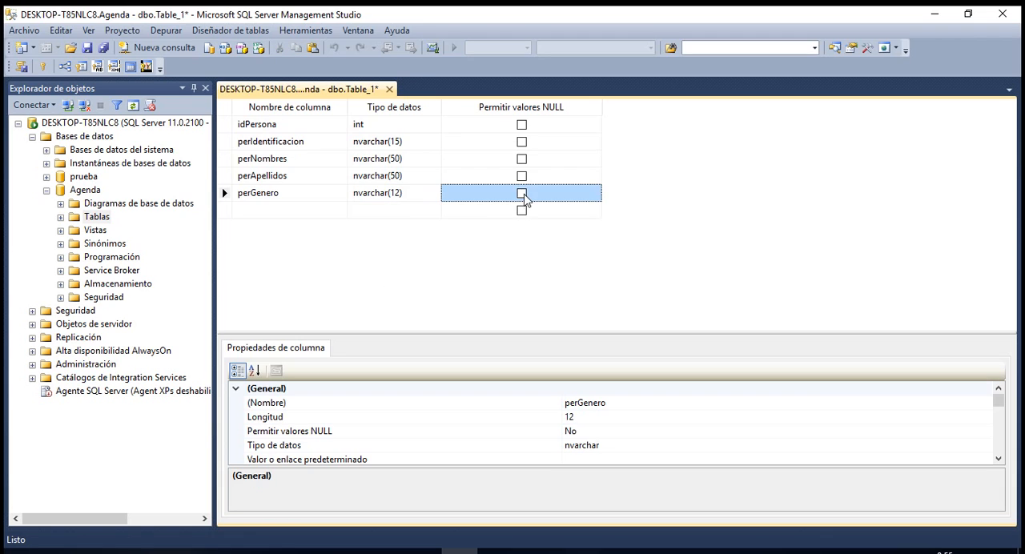
Add the column perCorreo with data type nvarchar(50).
left_click(289, 211)
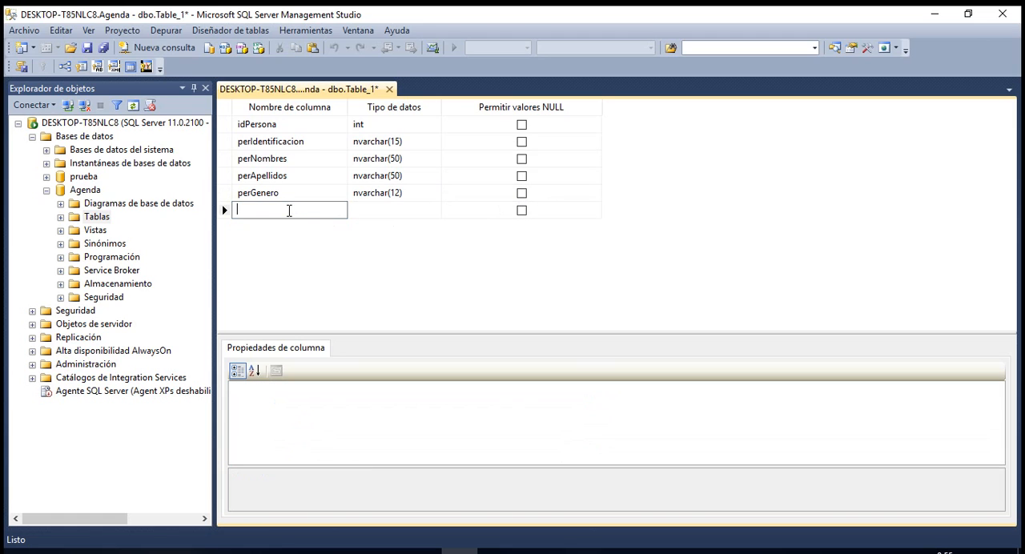
type("perCorreo")
key("Tab")
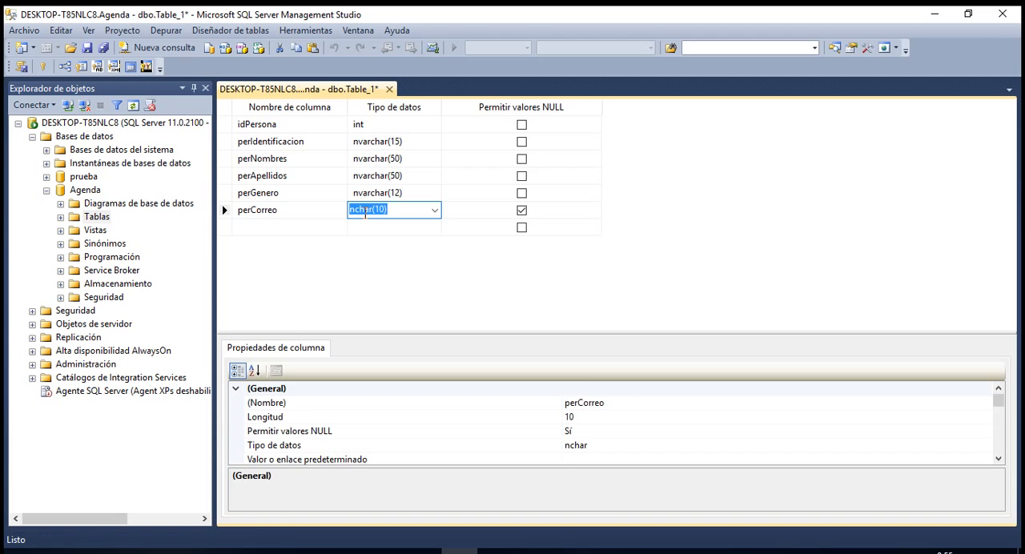
type("nvar")
Add the column perFechaNacimiento with data type date and disallow NULL values for both perCorreo and perFechaNacimiento.
left_click(256, 227)
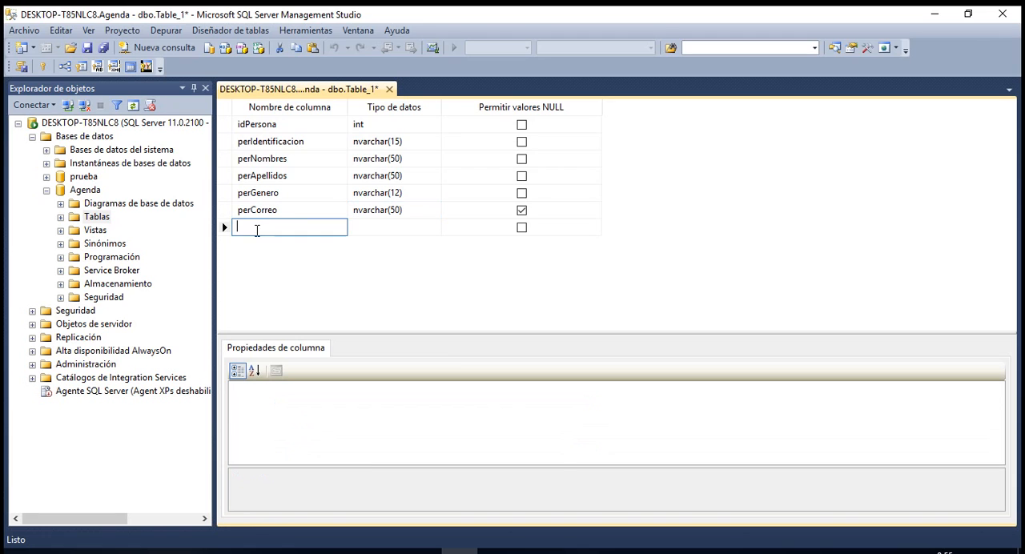
type("perFechaNacimiento")
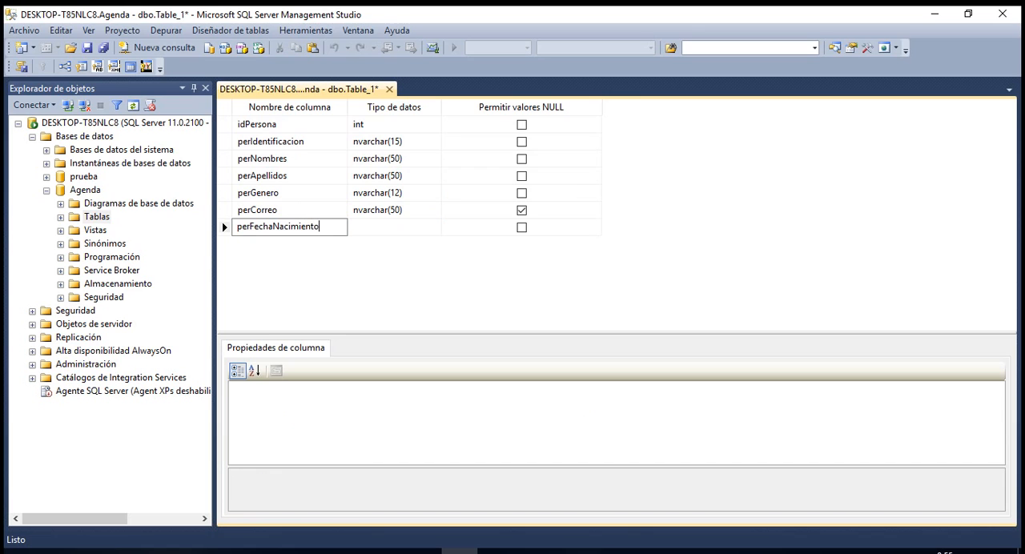
left_click(393, 228)
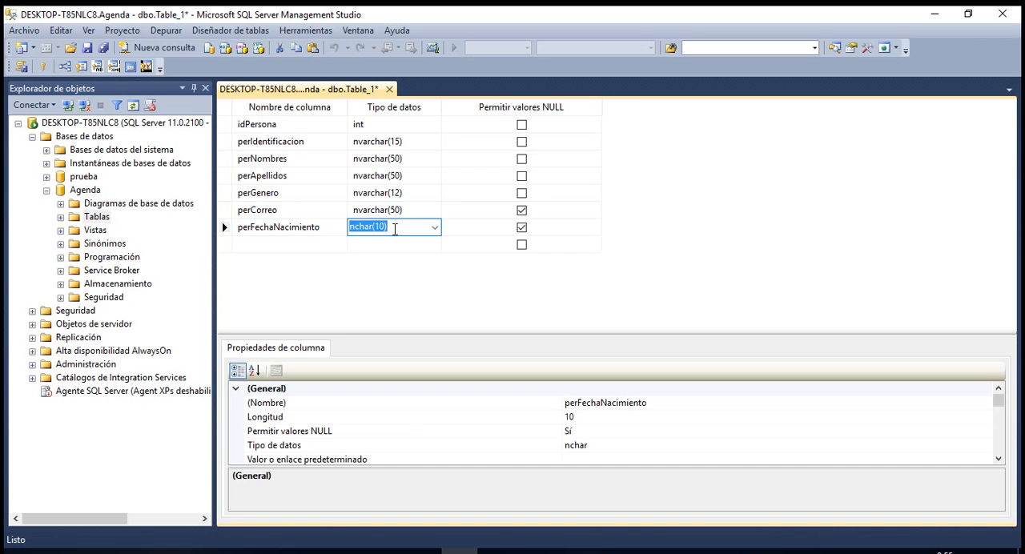
type("date")
left_click(435, 228)
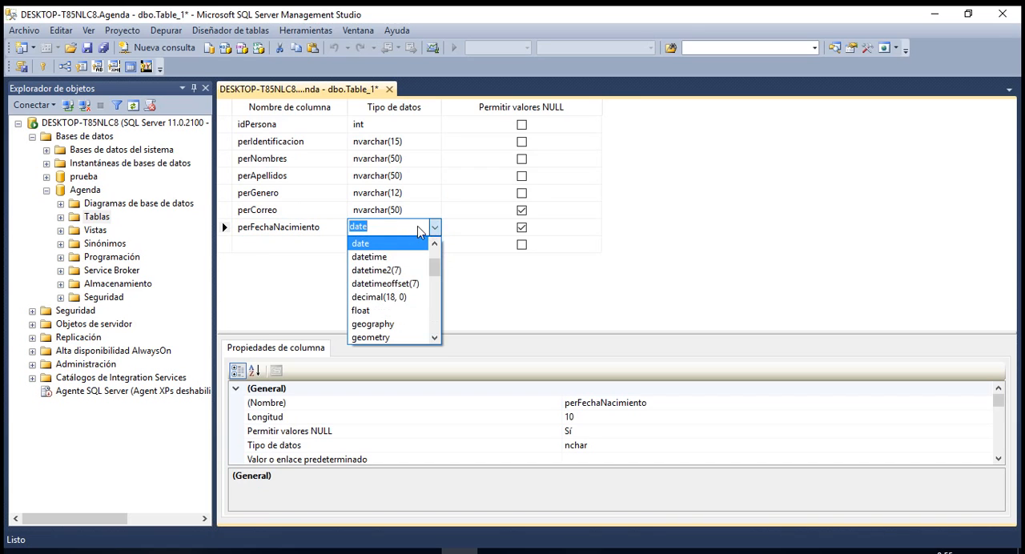
left_click(391, 239)
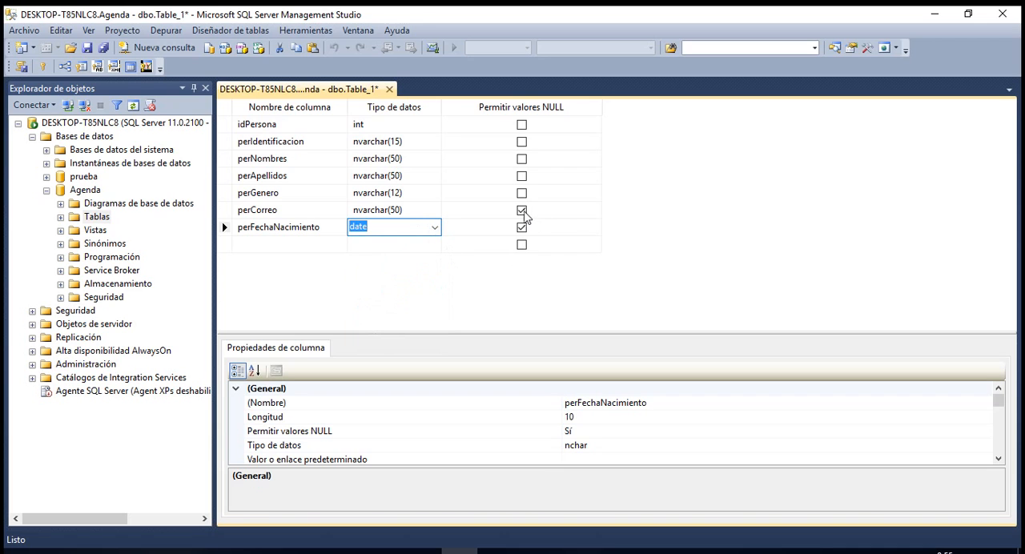
left_click(522, 210)
left_click(522, 228)
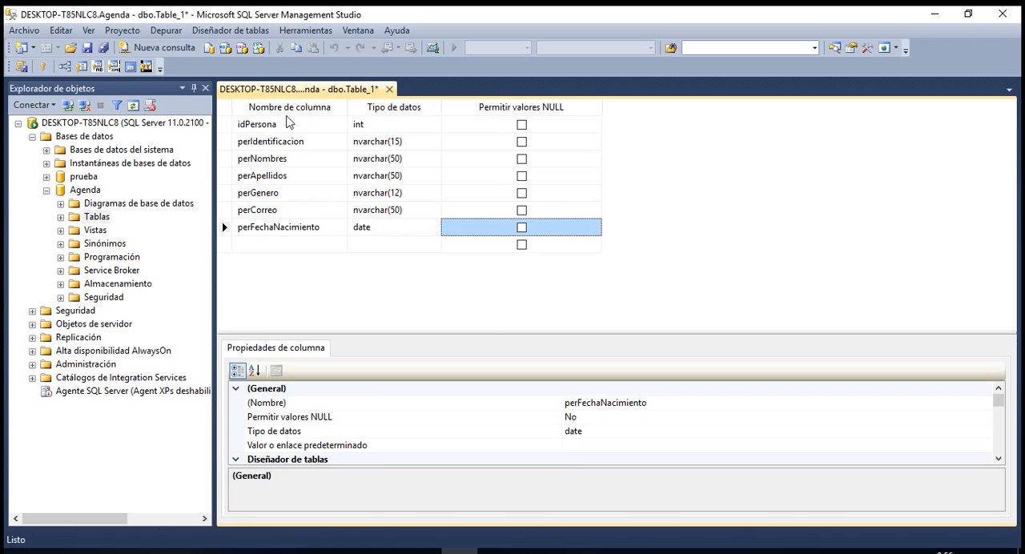
left_click(435, 229)
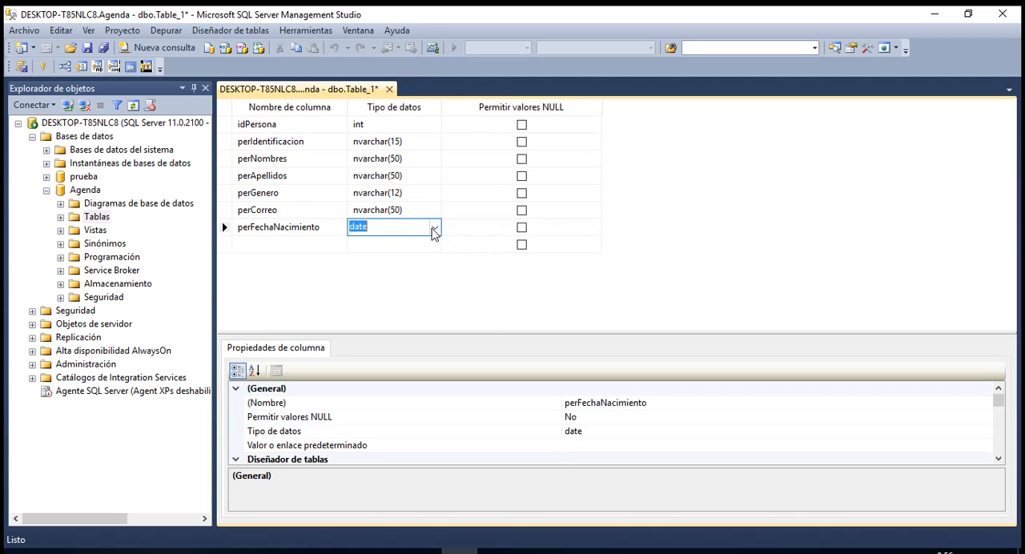
left_click(435, 230)
left_click(435, 230)
Set the idPersona column as the table's primary key.
left_click(225, 126)
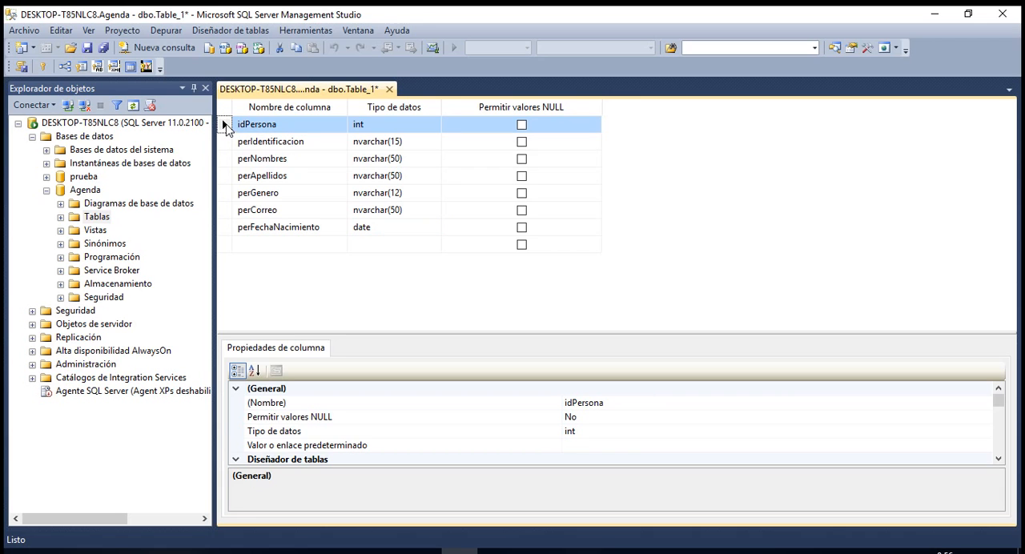
right_click(226, 131)
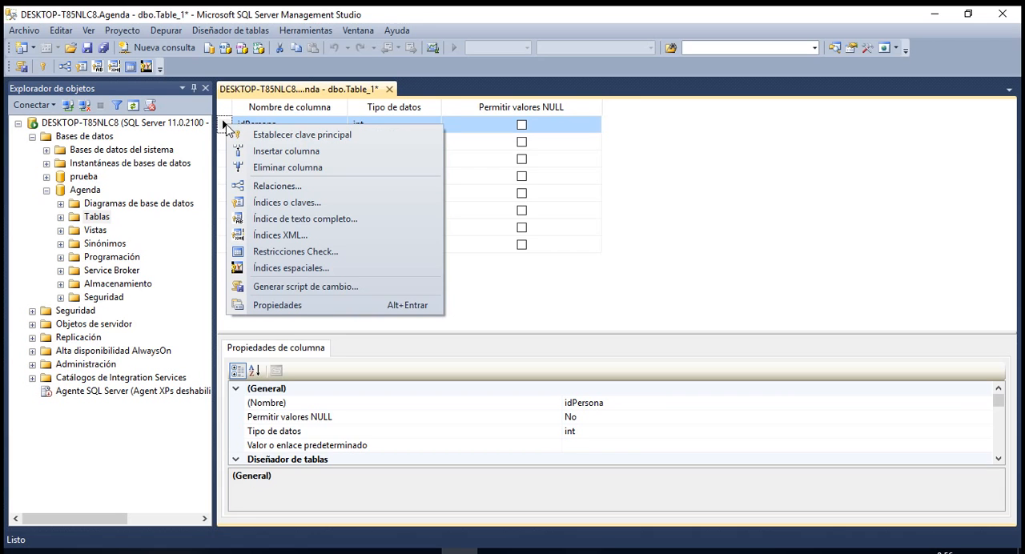
left_click(317, 136)
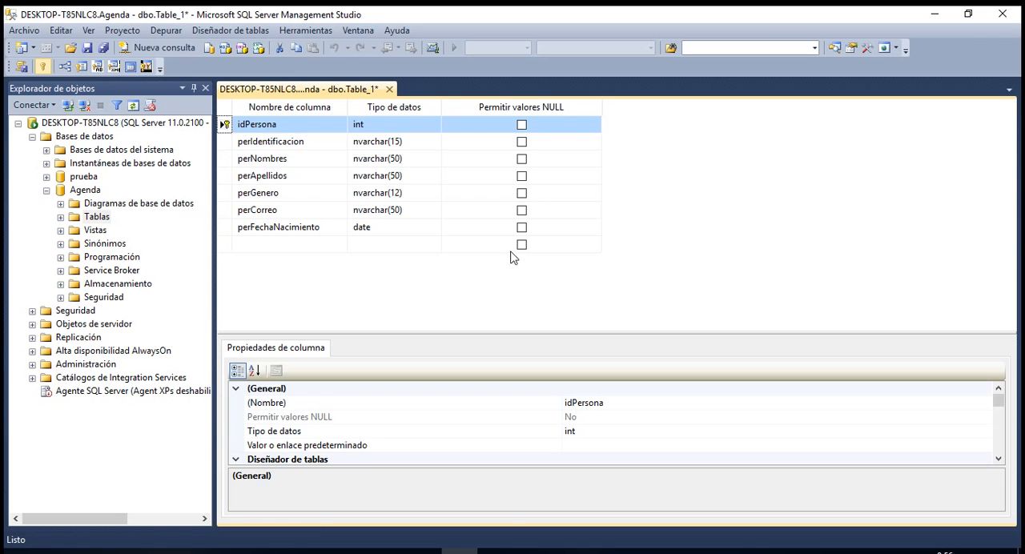
Make sure the designer option "Impedir guardar cambios que requieran volver a crear tablas" is turned off and accept the options.
left_click(293, 34)
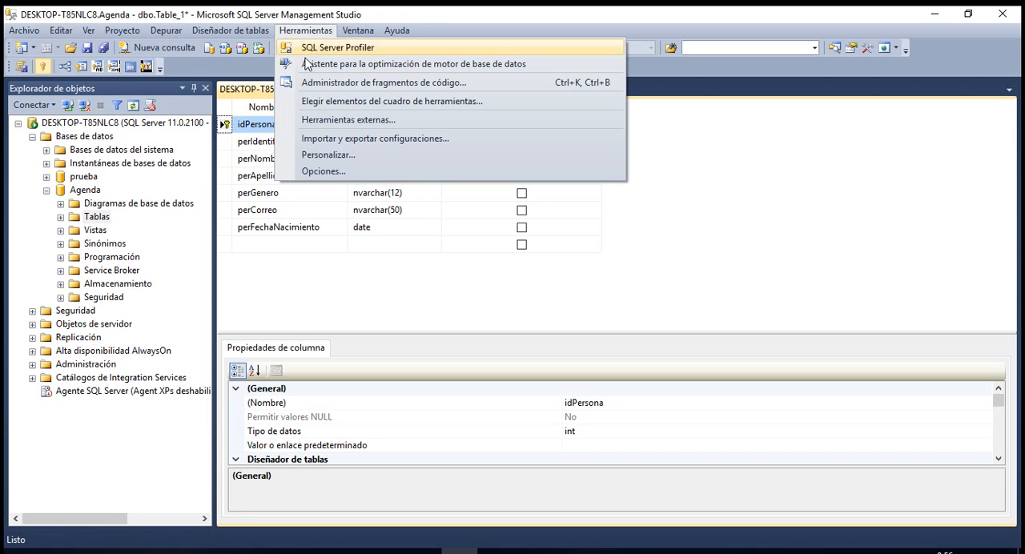
left_click(320, 171)
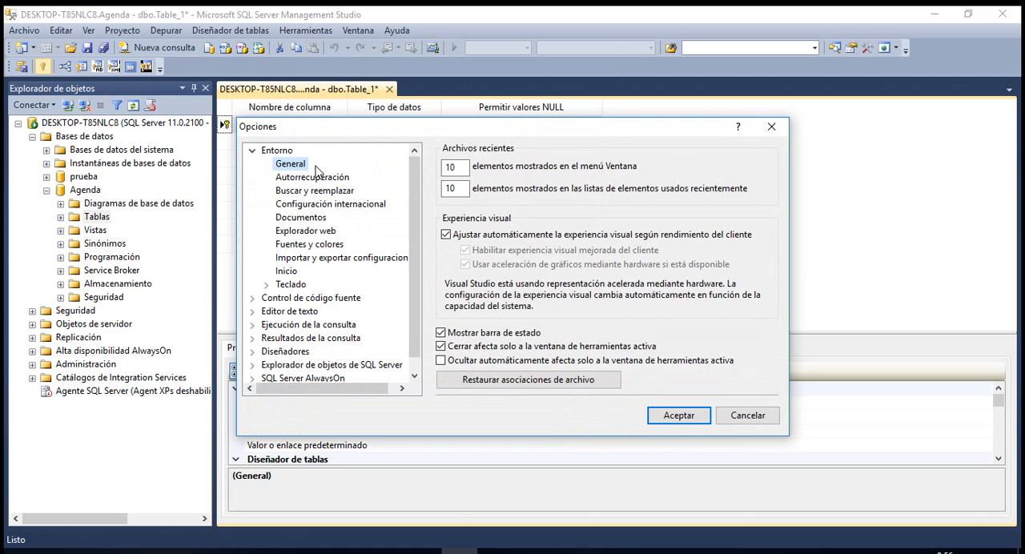
left_click(284, 354)
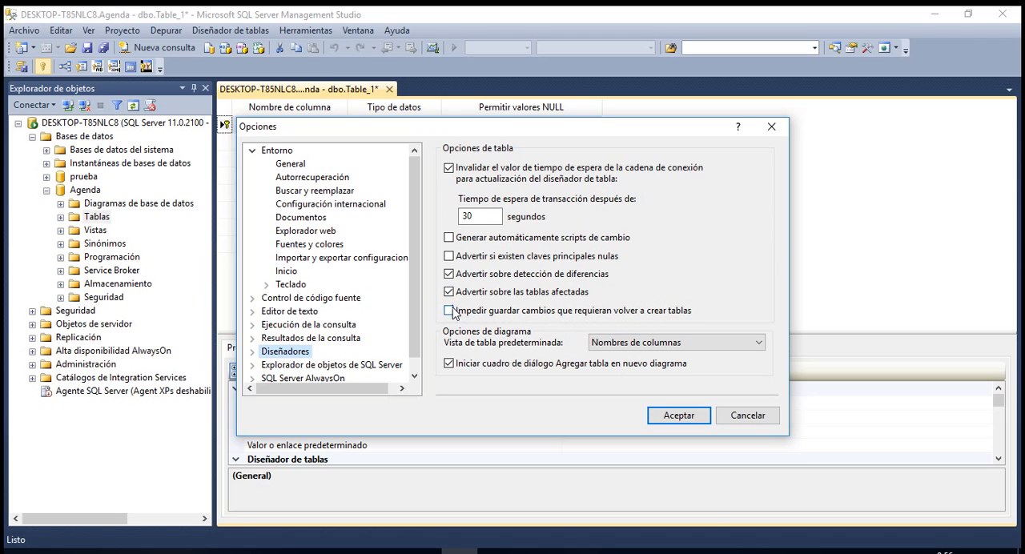
left_click(679, 416)
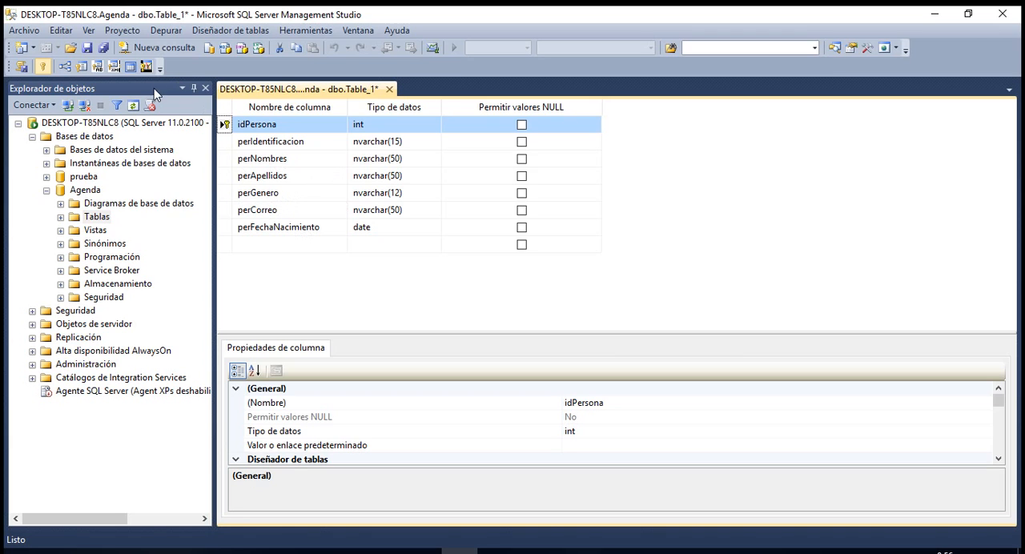
Save the table under the name Personas.
left_click(88, 49)
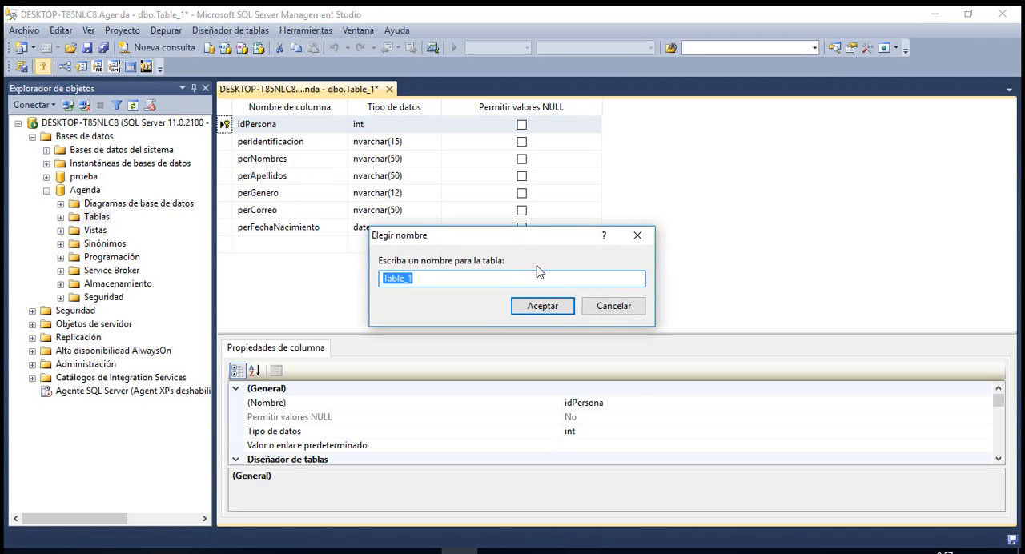
type("Personas")
left_click(552, 307)
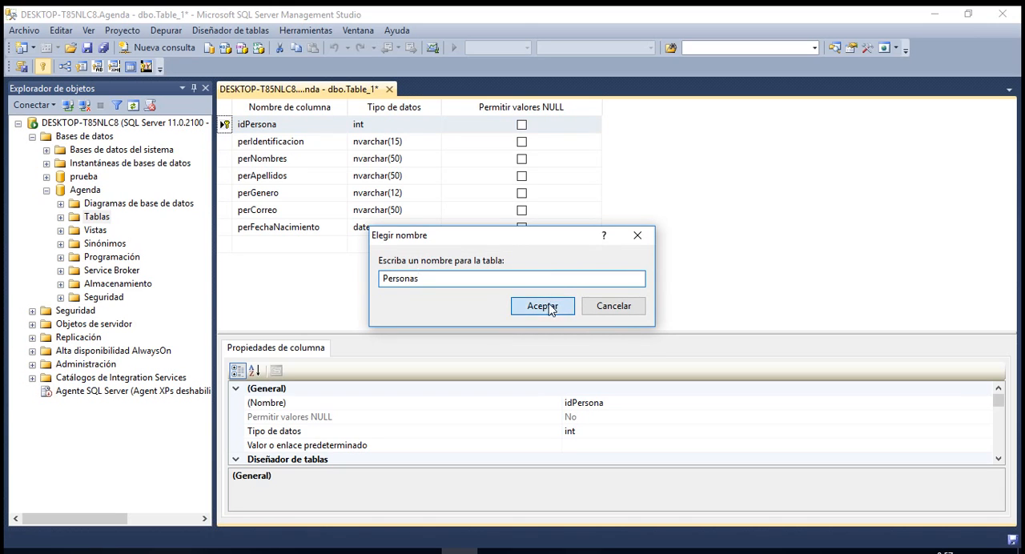
Select the idPersona column and enlarge the column properties area so more of its settings fit.
left_click(227, 141)
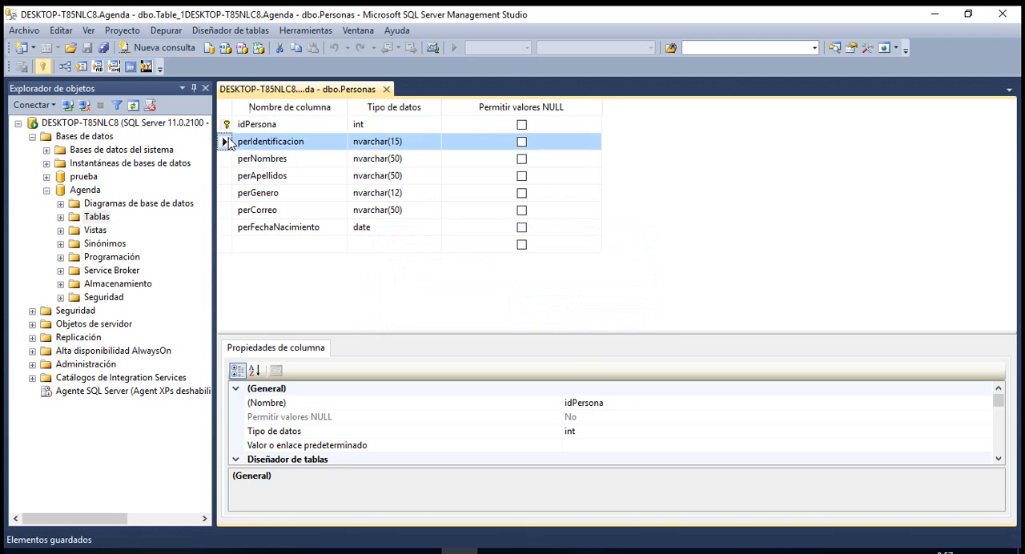
left_click(224, 125)
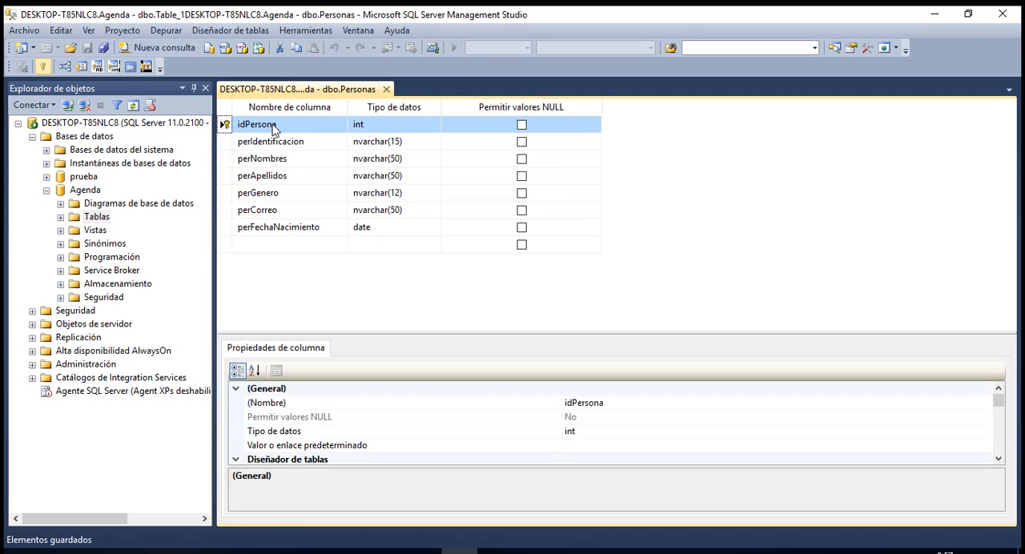
left_click_drag(525, 331, 535, 281)
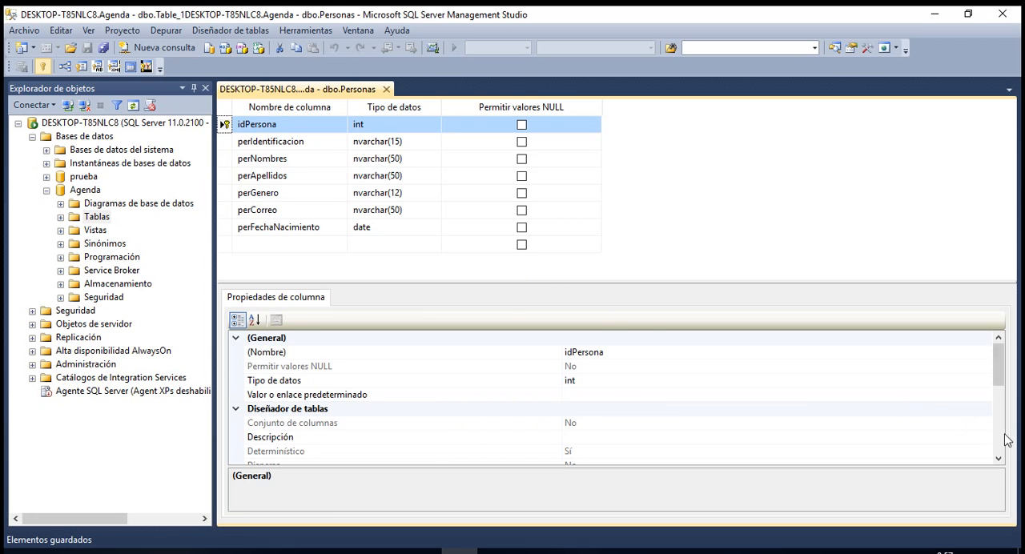
left_click_drag(999, 380, 999, 393)
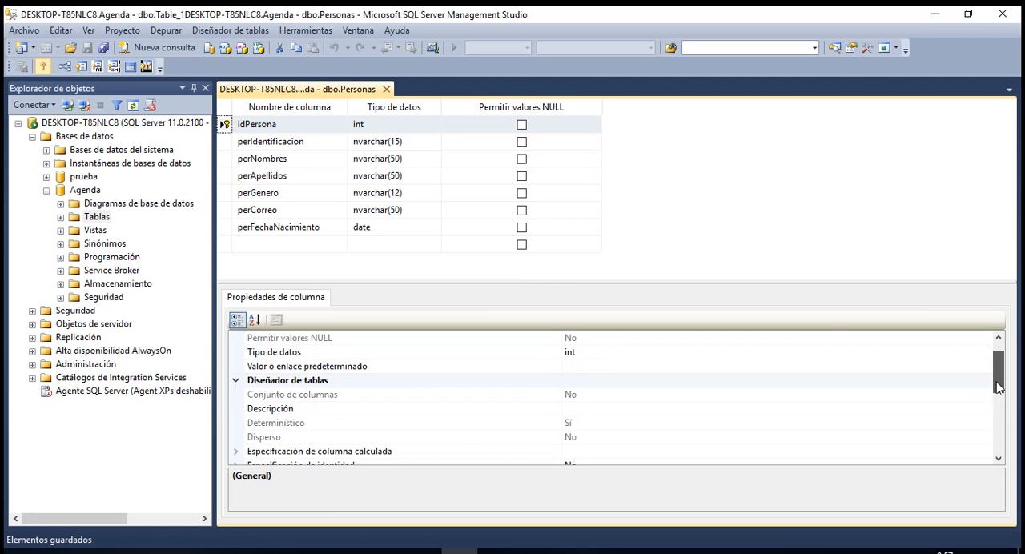
left_click(286, 130)
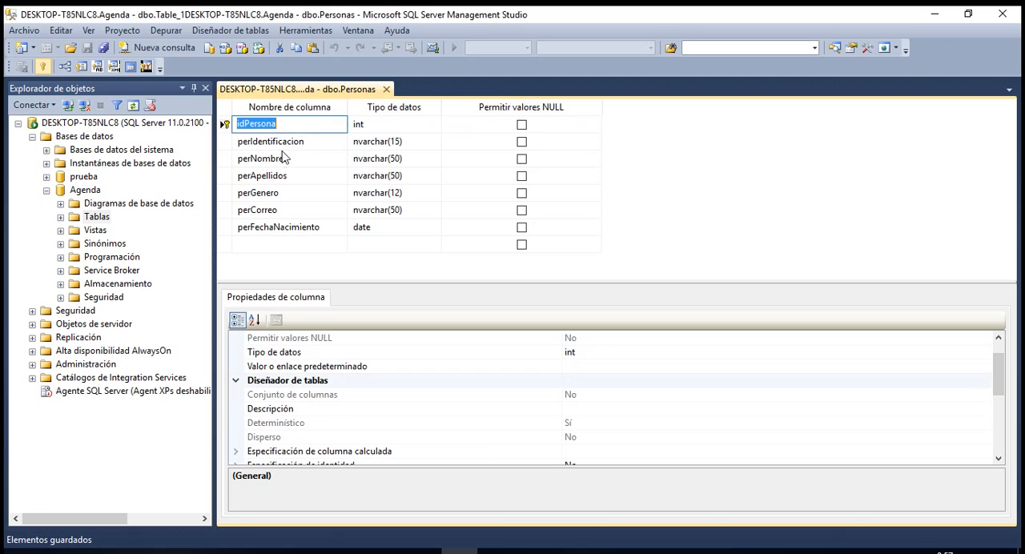
left_click(385, 129)
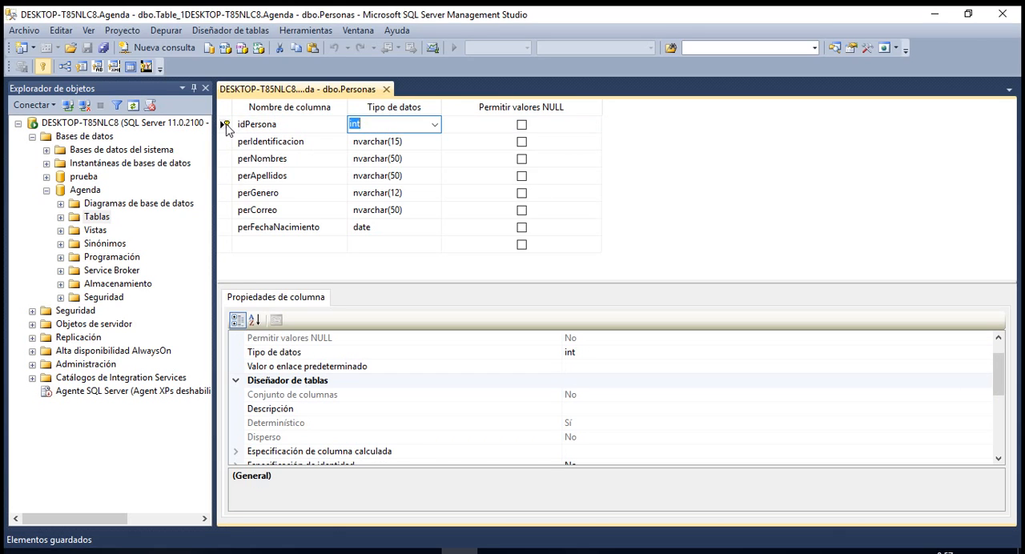
left_click(227, 128)
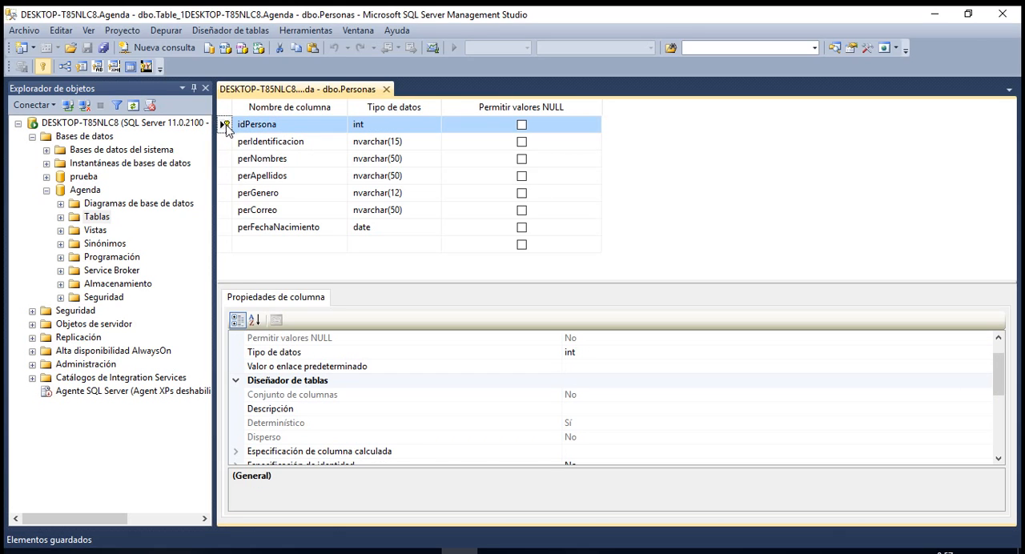
Expand the identity specification of idPersona and set (Identidad) to Sí.
left_click(998, 460)
left_click(999, 460)
left_click(998, 459)
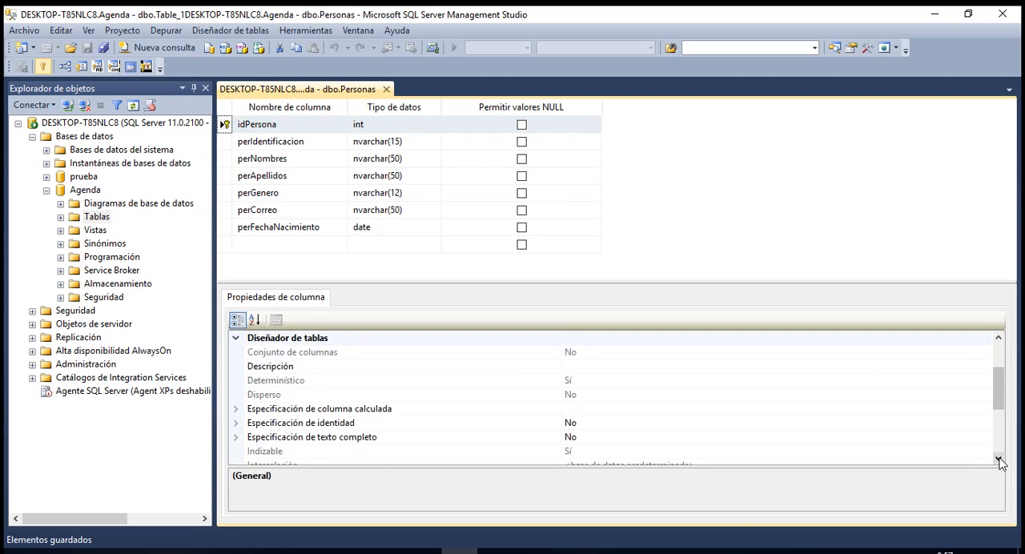
left_click(998, 460)
left_click(262, 411)
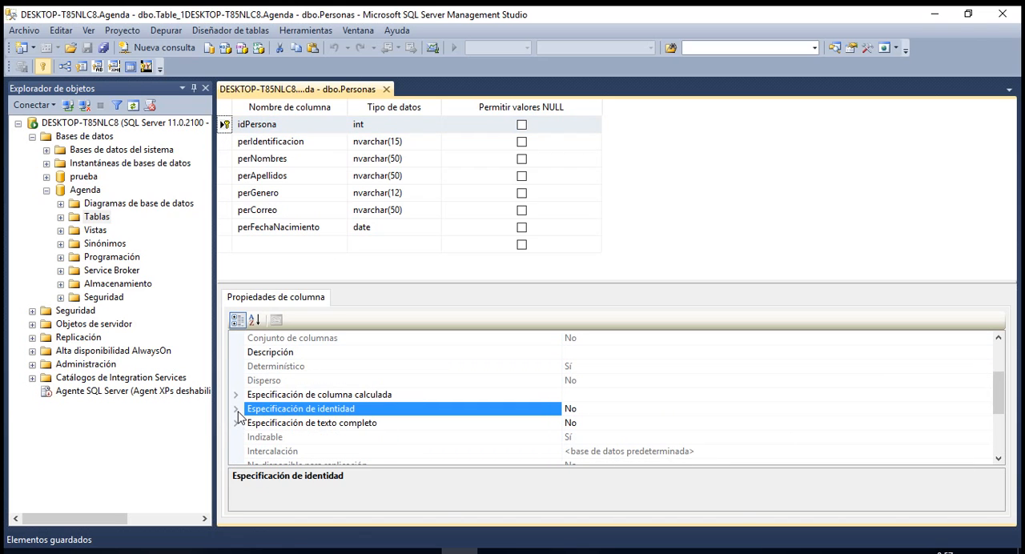
left_click(236, 409)
left_click(590, 425)
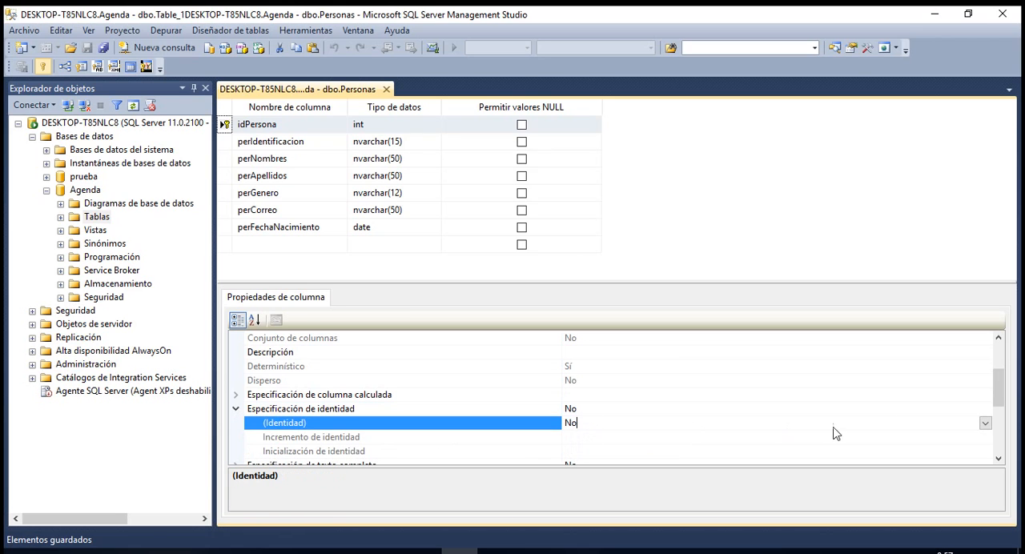
left_click(984, 422)
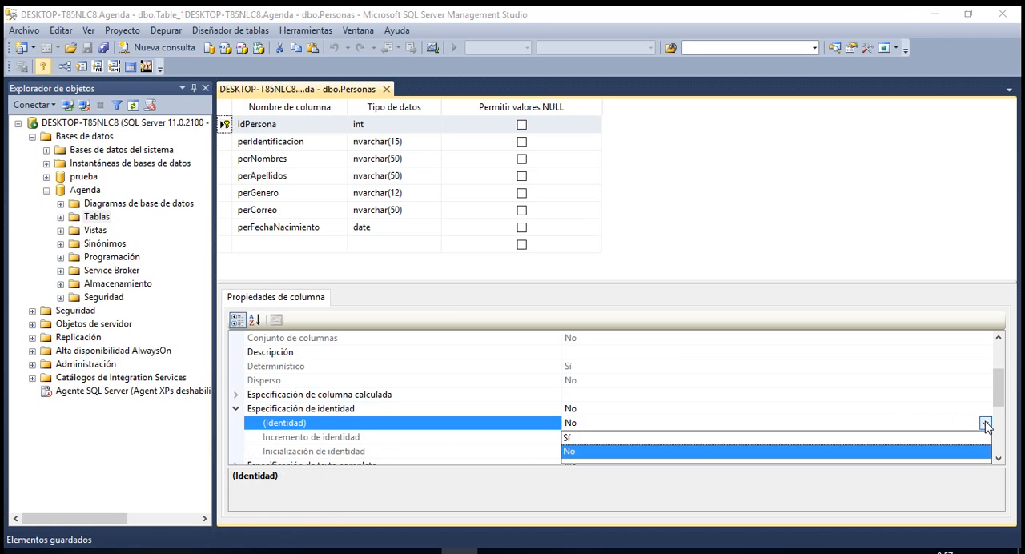
left_click(570, 438)
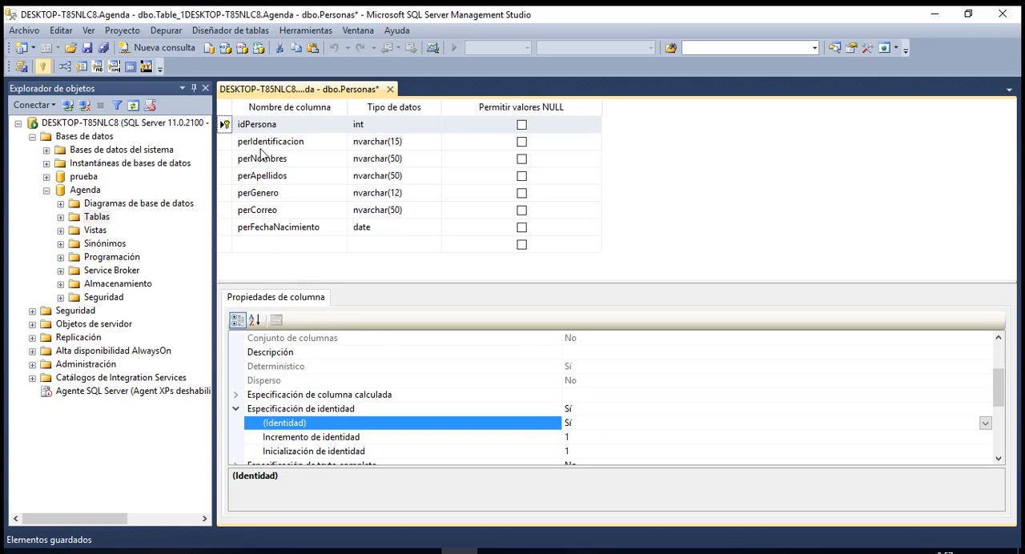
Add a new key in the table's Índices o claves settings, starting from perIdentificacion, and set its type to Clave Unique.
left_click(294, 146)
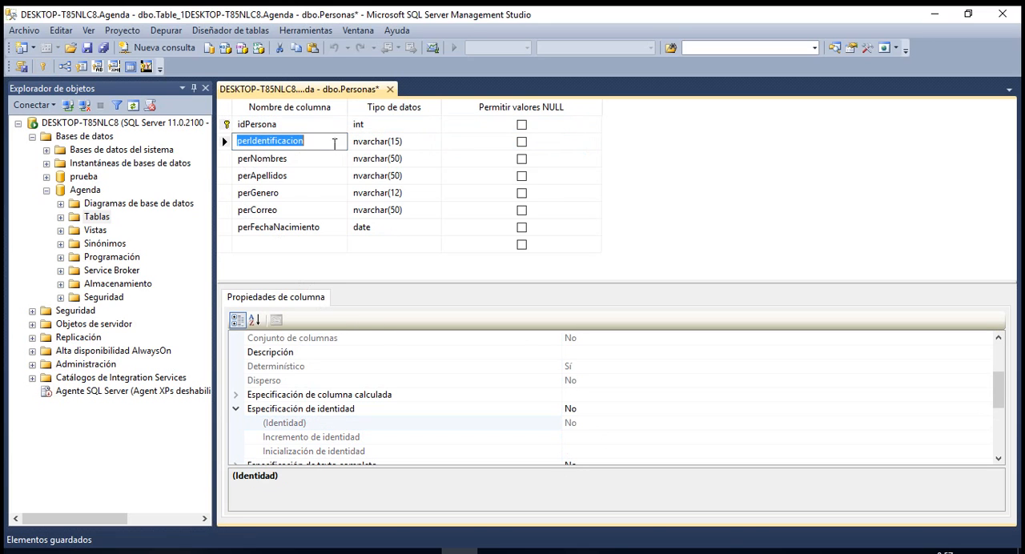
left_click(368, 142)
left_click(225, 143)
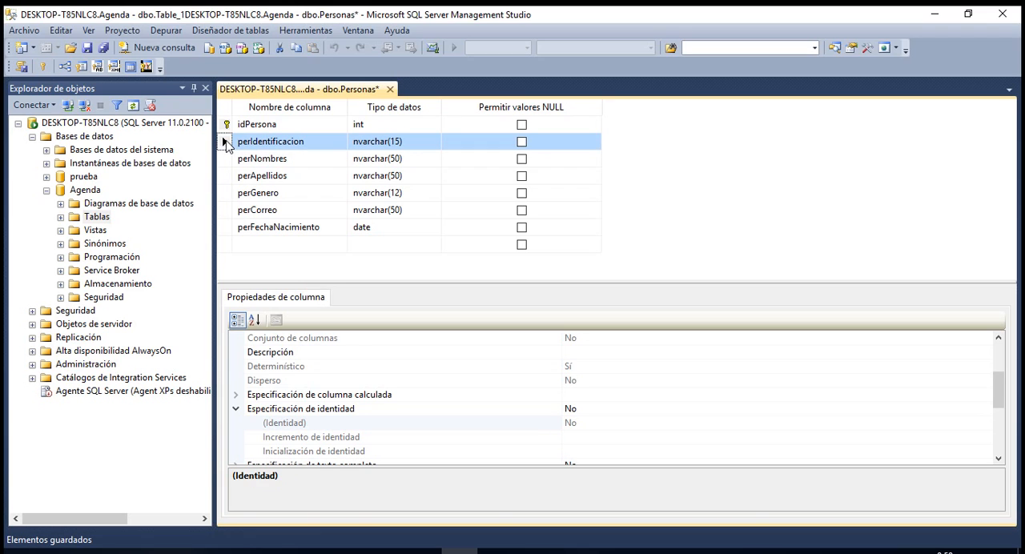
right_click(225, 145)
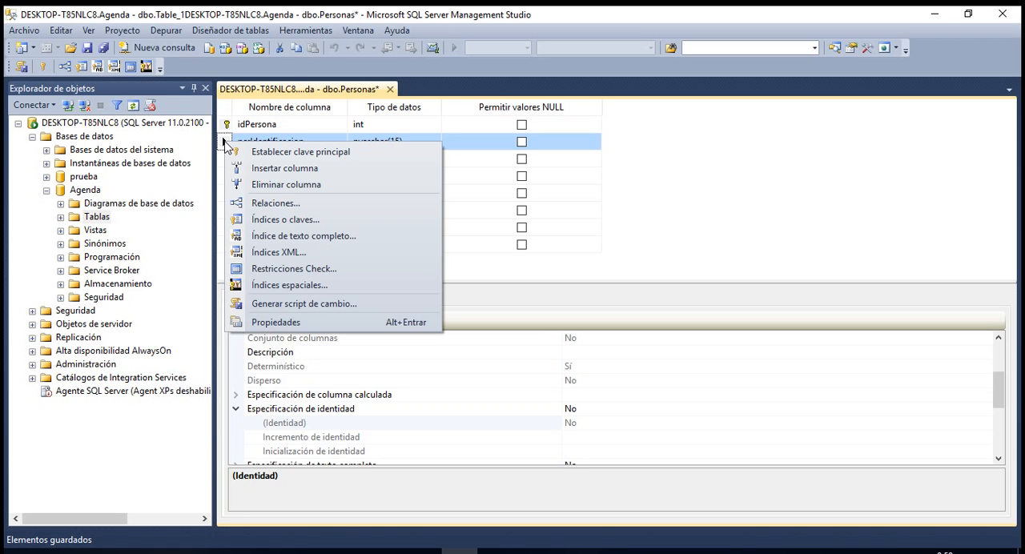
left_click(284, 221)
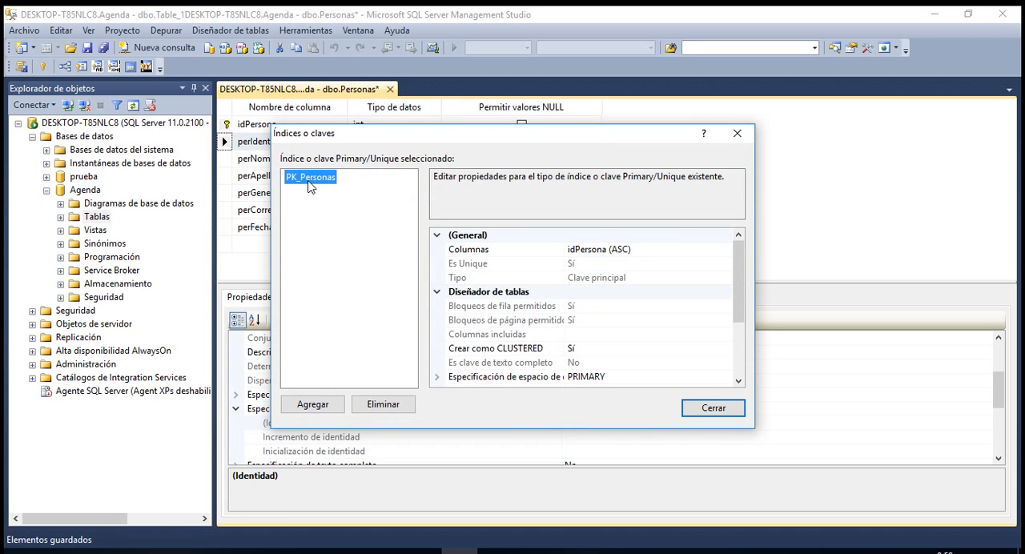
left_click(313, 405)
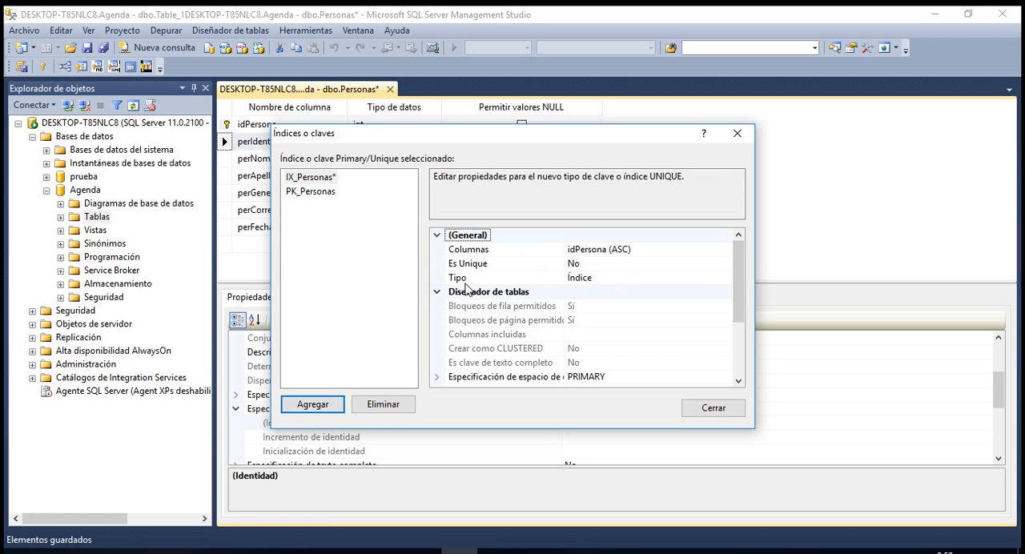
left_click(698, 279)
left_click(725, 278)
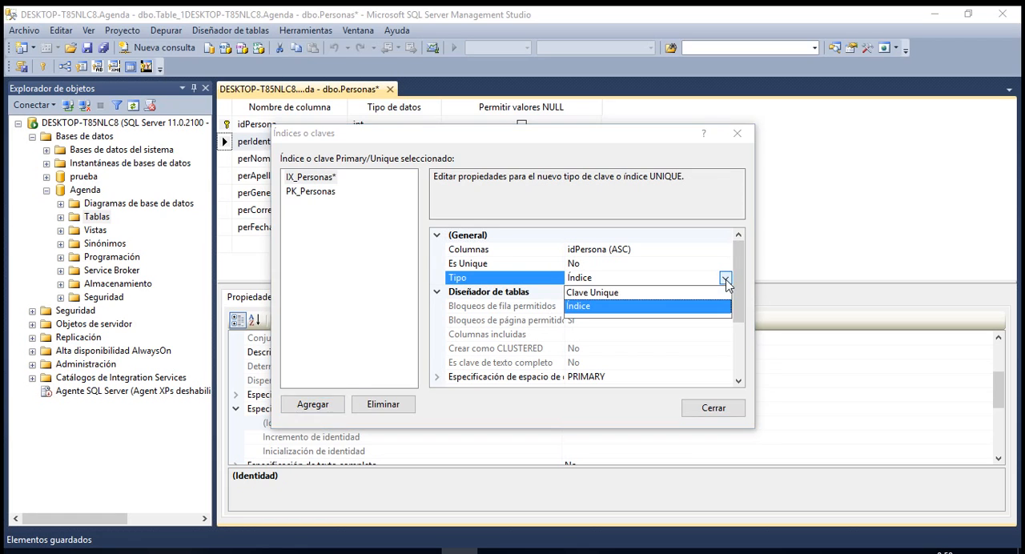
left_click(599, 293)
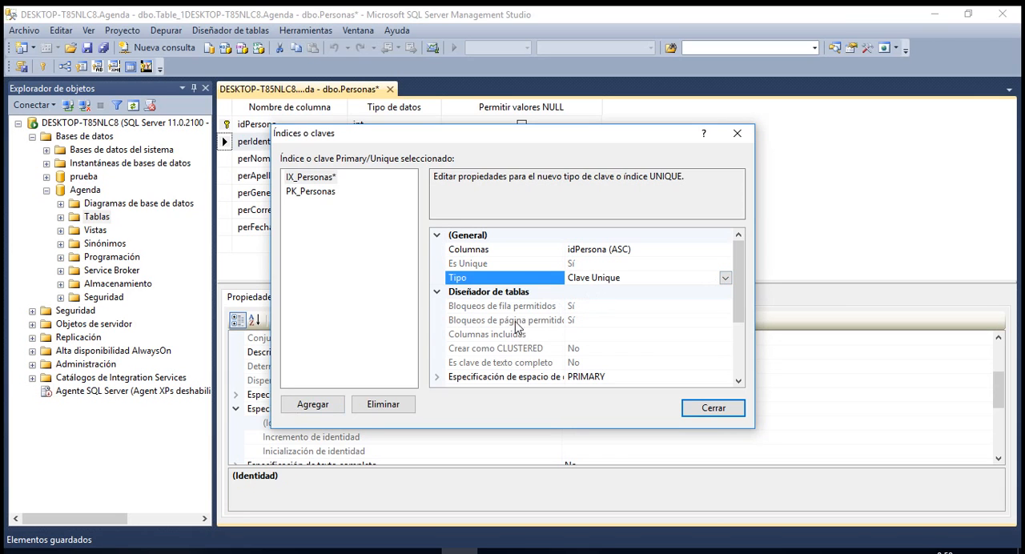
Replace the new unique key's column with perIdentificacion and close the indexes and keys settings.
left_click(676, 251)
left_click(725, 250)
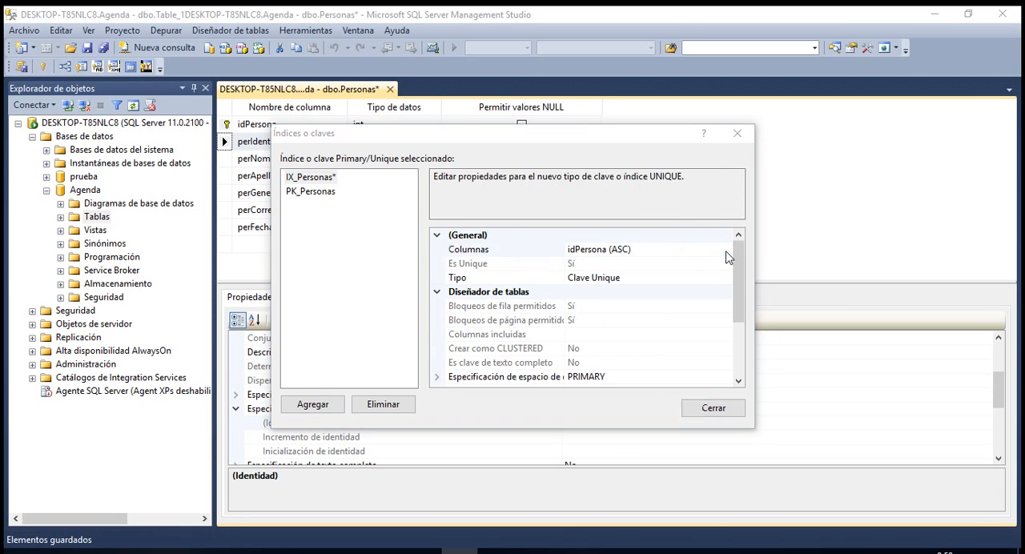
left_click(504, 215)
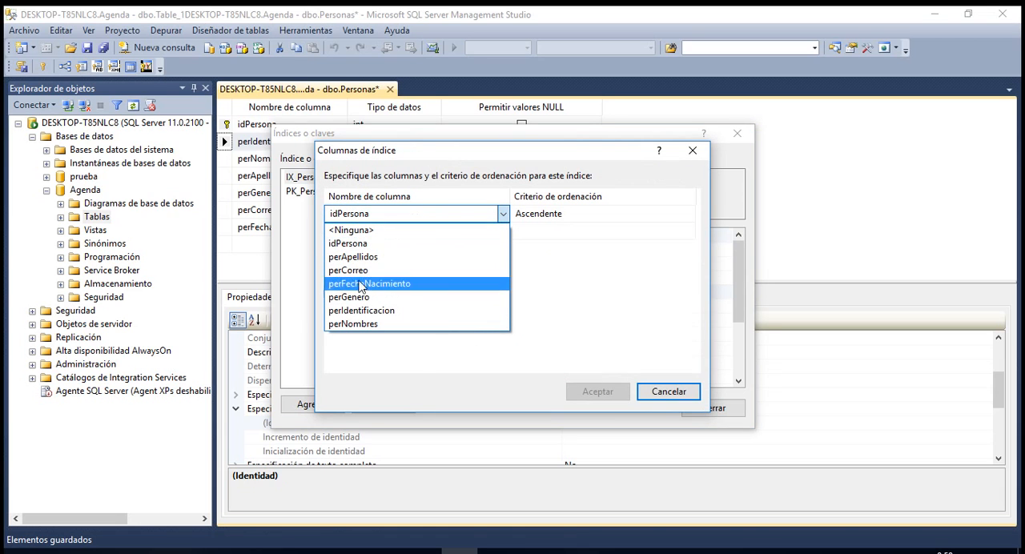
left_click(362, 311)
left_click(598, 396)
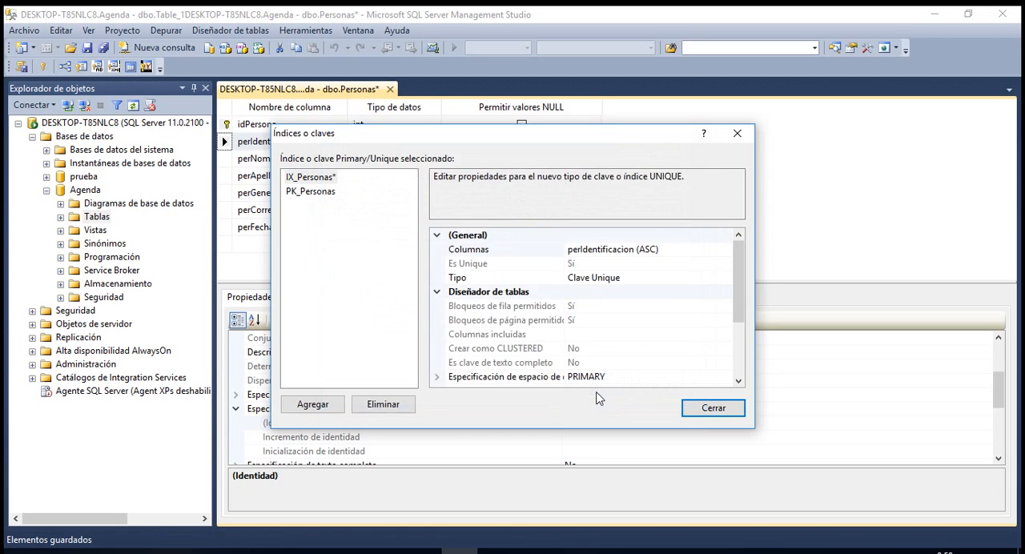
left_click(687, 410)
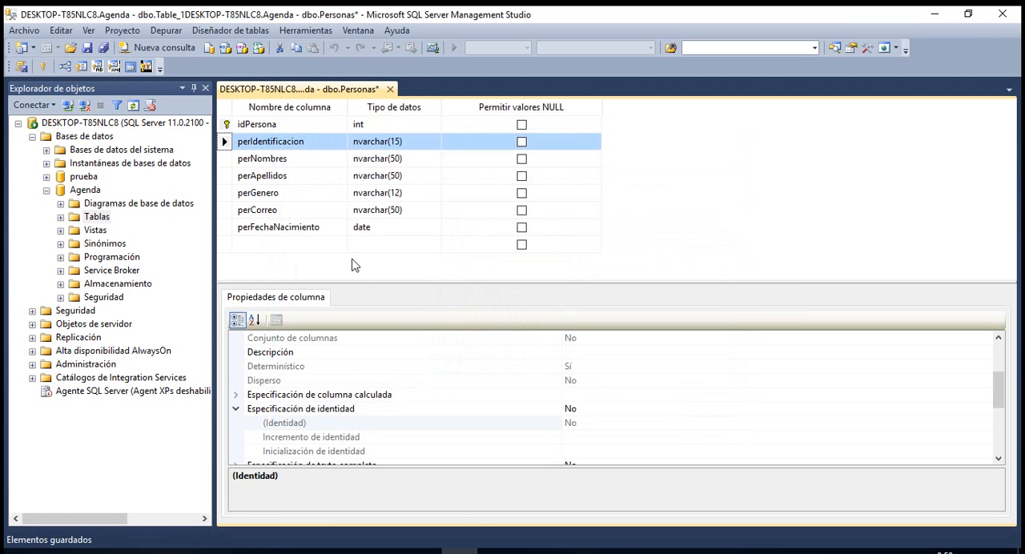
Starting from the perCorreo column, add another key to the table's indexes and keys with type Clave Unique.
left_click(225, 216)
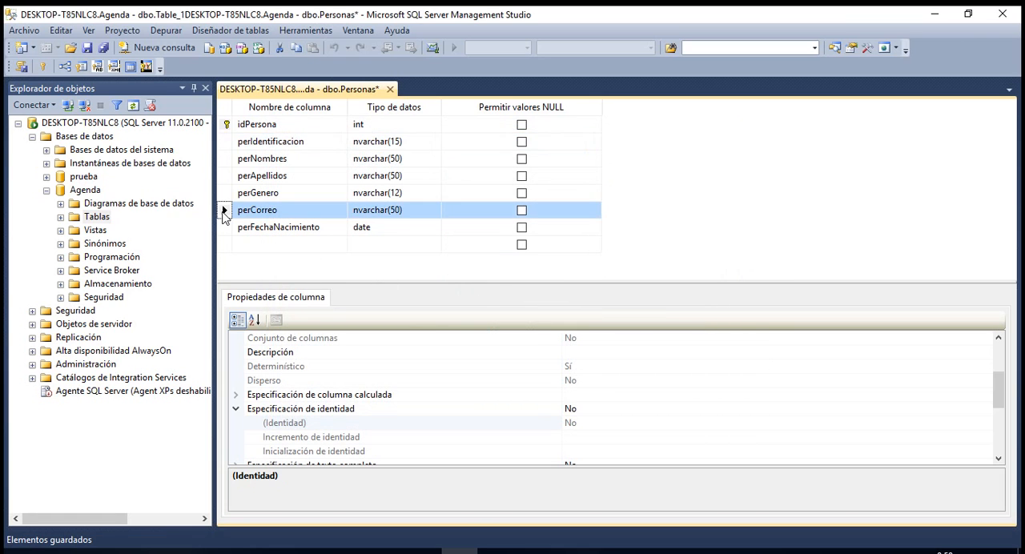
right_click(226, 213)
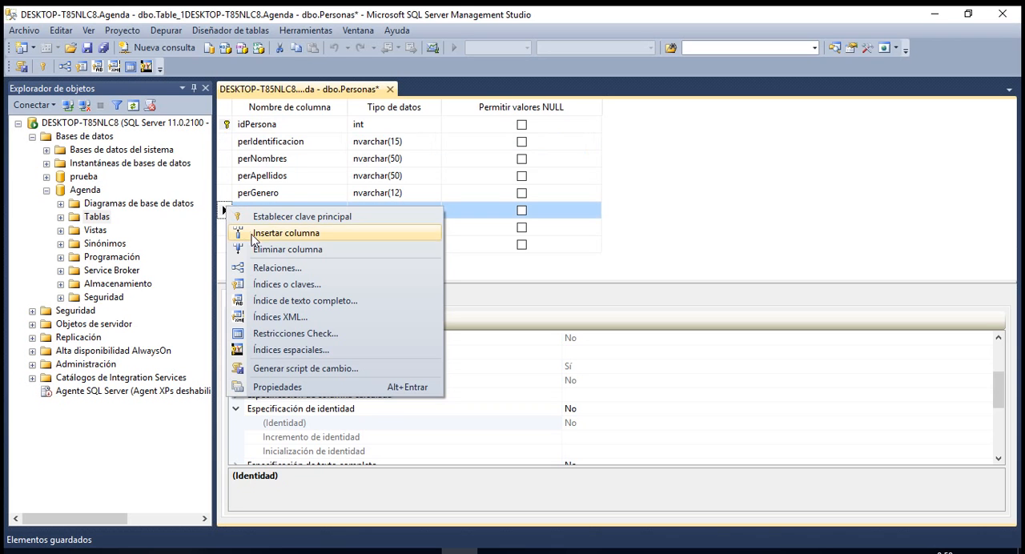
left_click(282, 284)
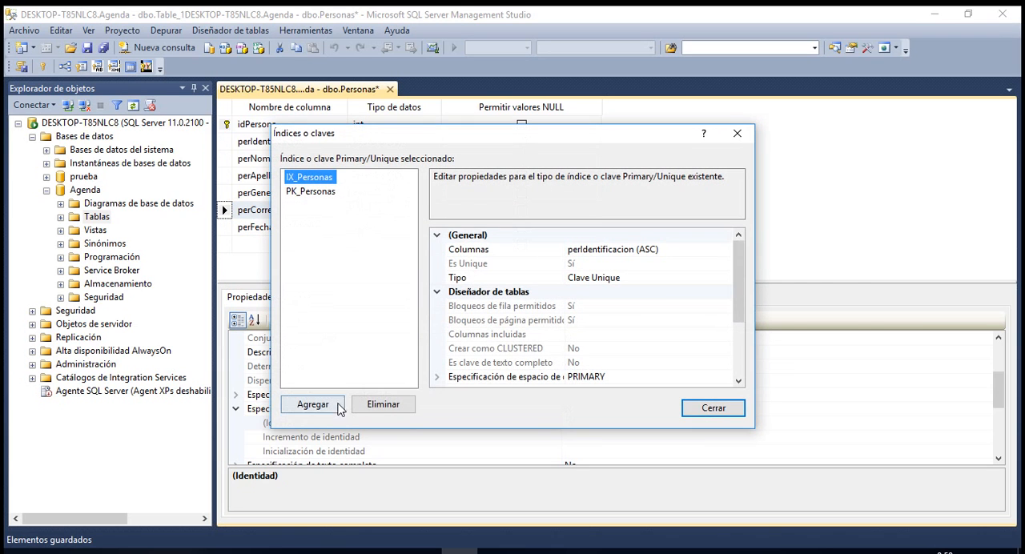
left_click(313, 405)
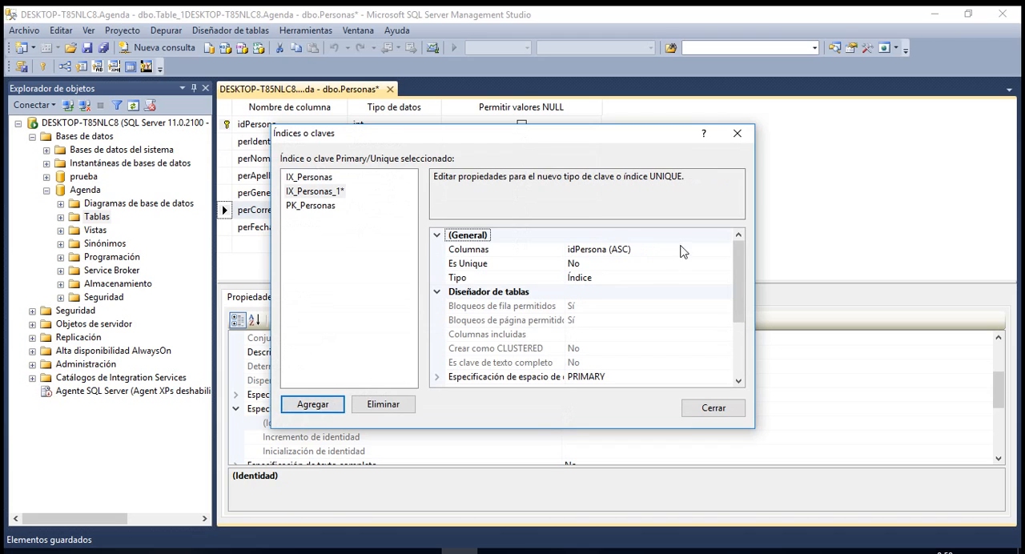
left_click(678, 281)
left_click(725, 277)
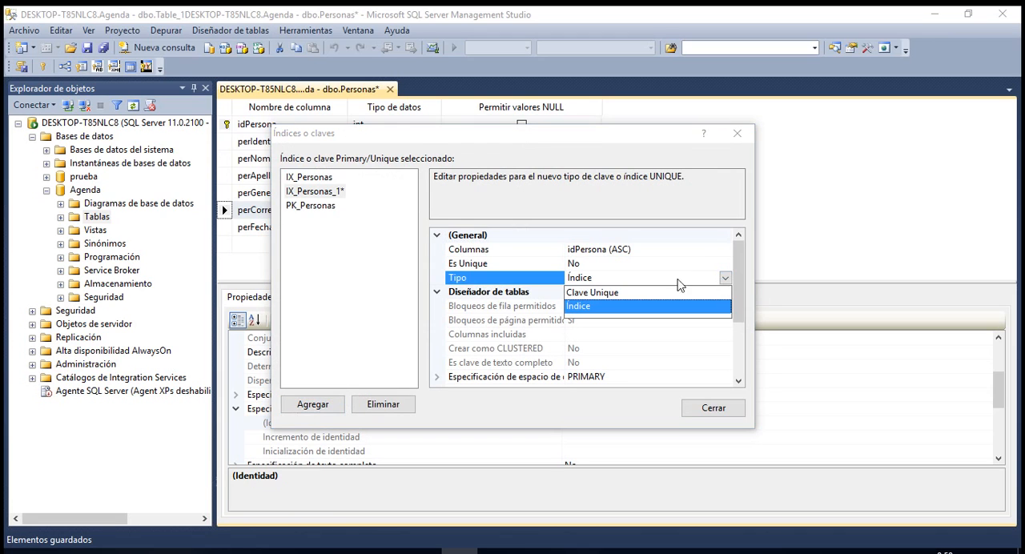
left_click(604, 298)
Assign perCorreo as the column of the second unique key and close the indexes and keys settings.
left_click(644, 249)
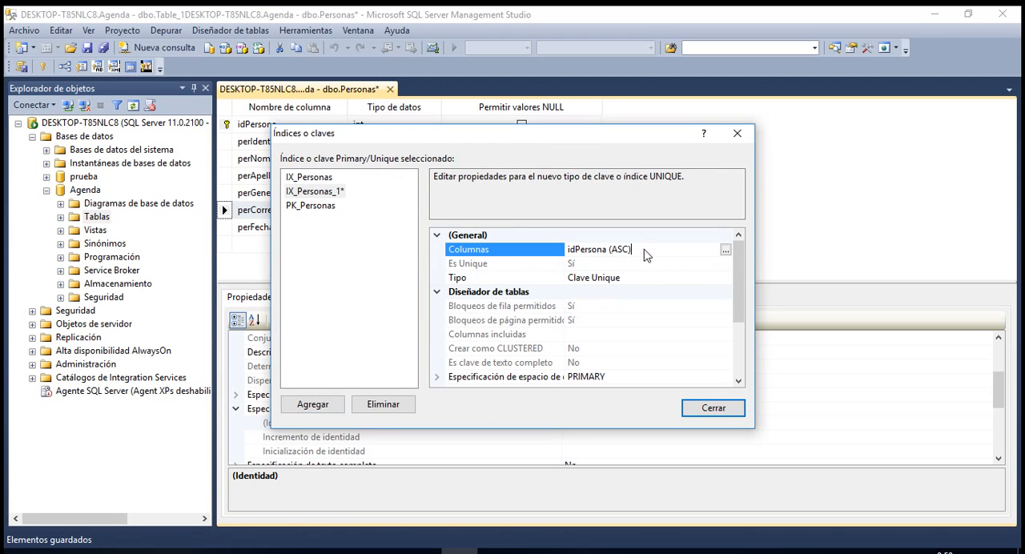
left_click(725, 252)
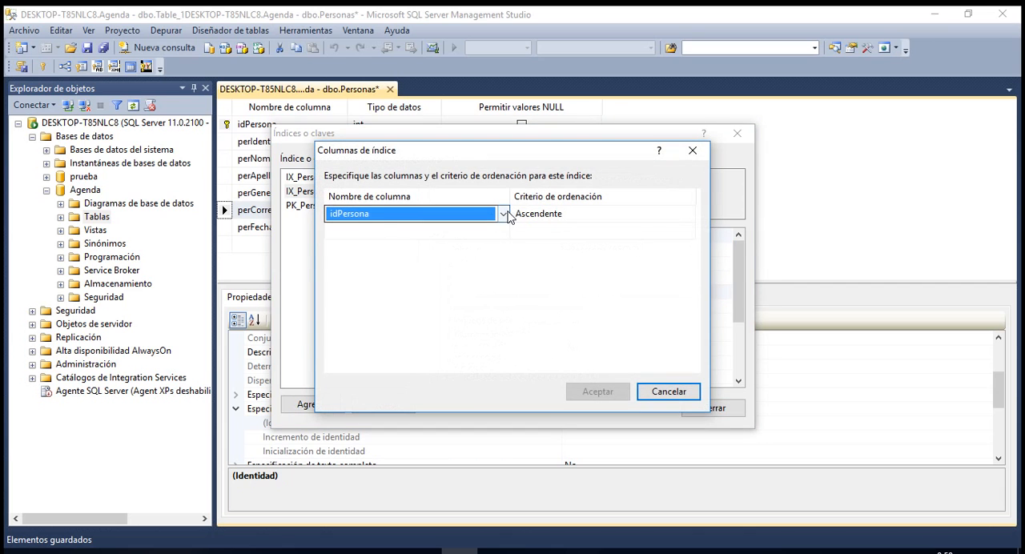
left_click(504, 214)
left_click(378, 269)
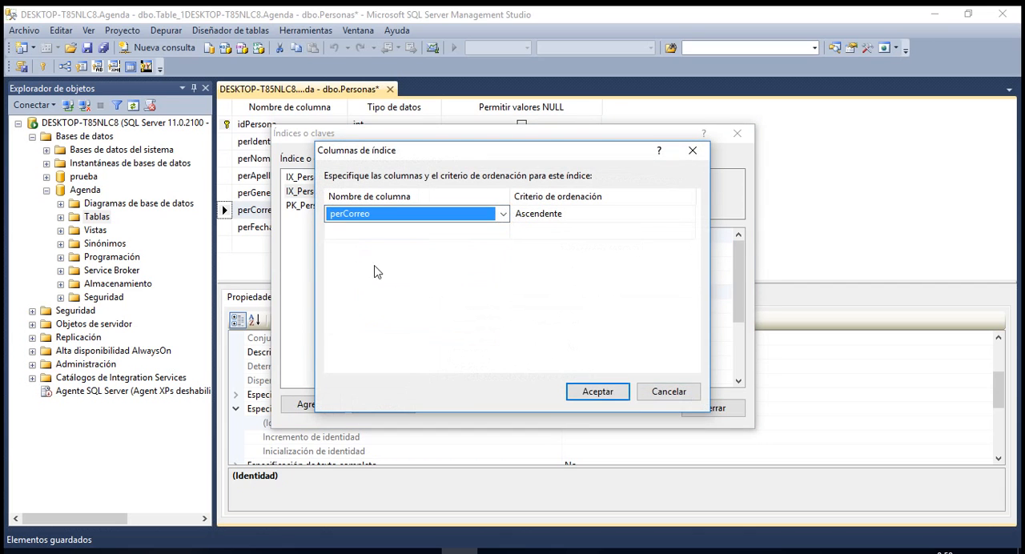
left_click(588, 391)
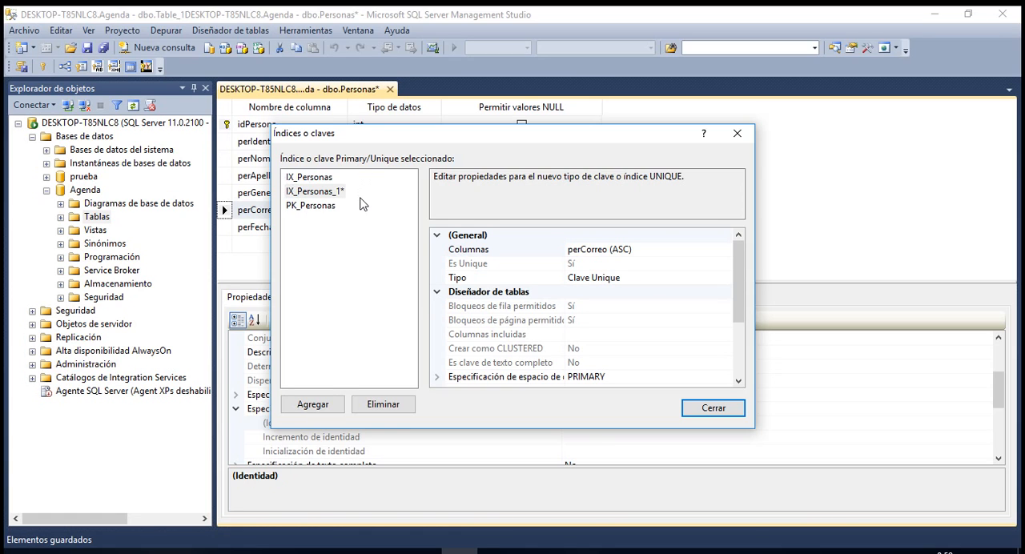
left_click(708, 415)
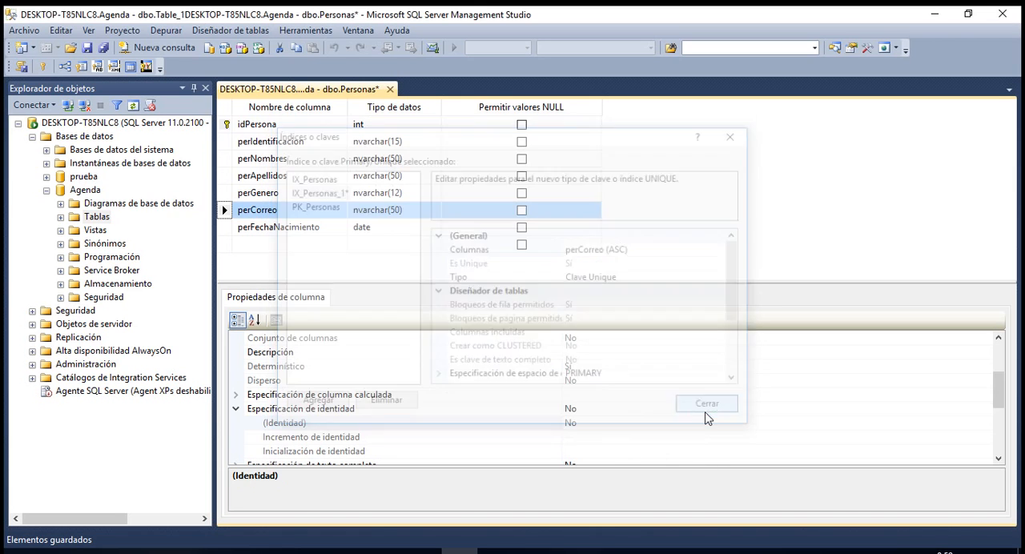
Review the indexes and keys defined on the Personas table, starting from perCorreo.
right_click(229, 210)
left_click(282, 287)
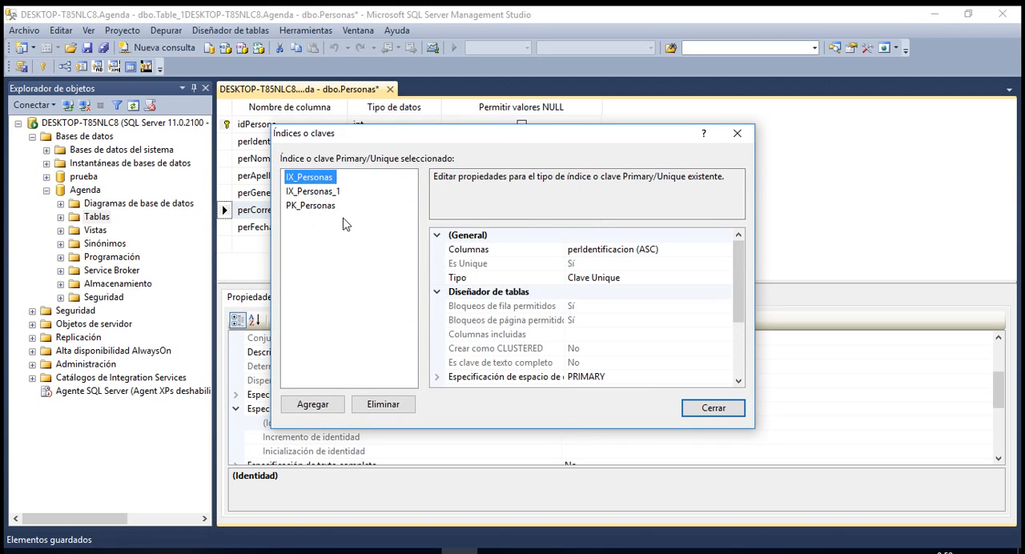
left_click(711, 407)
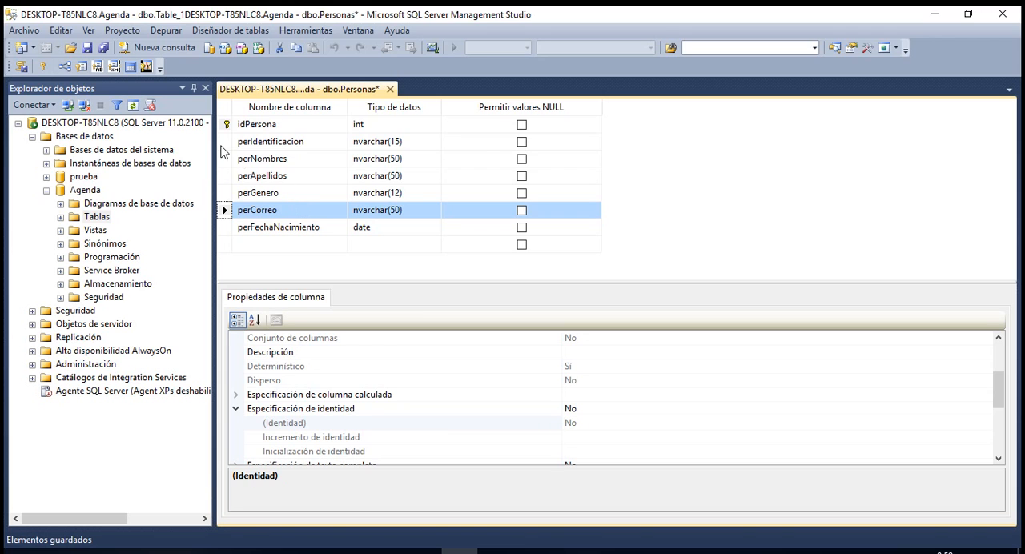
Save and close the Personas table design and open the first 200 rows of dbo.Personas in Agenda for editing.
left_click(87, 50)
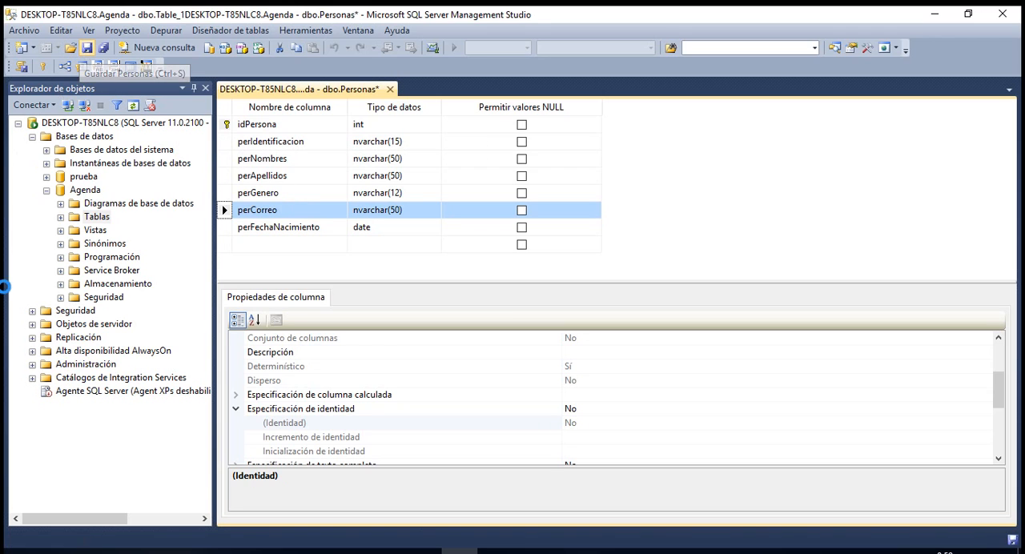
left_click(386, 89)
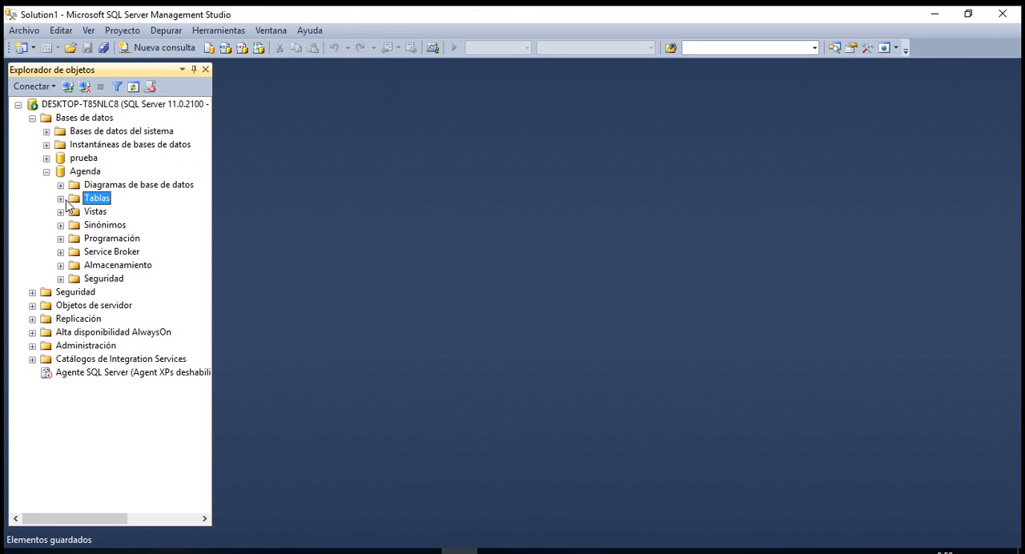
left_click(61, 199)
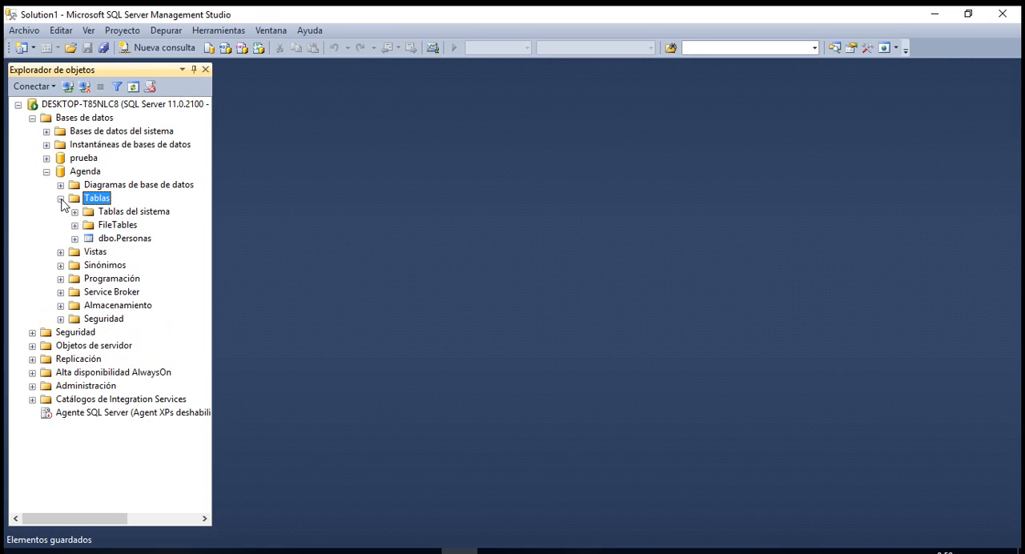
left_click(124, 238)
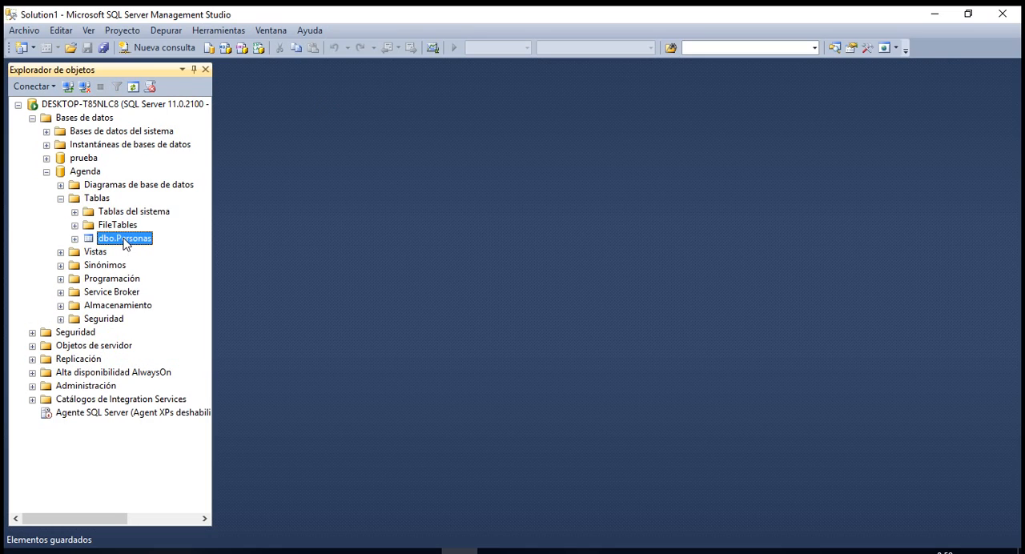
right_click(125, 244)
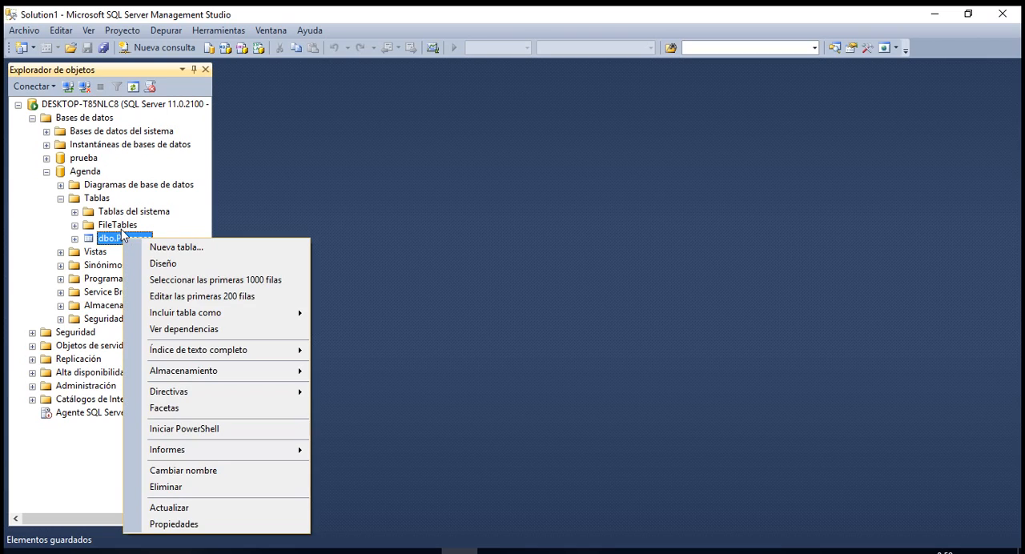
left_click(199, 300)
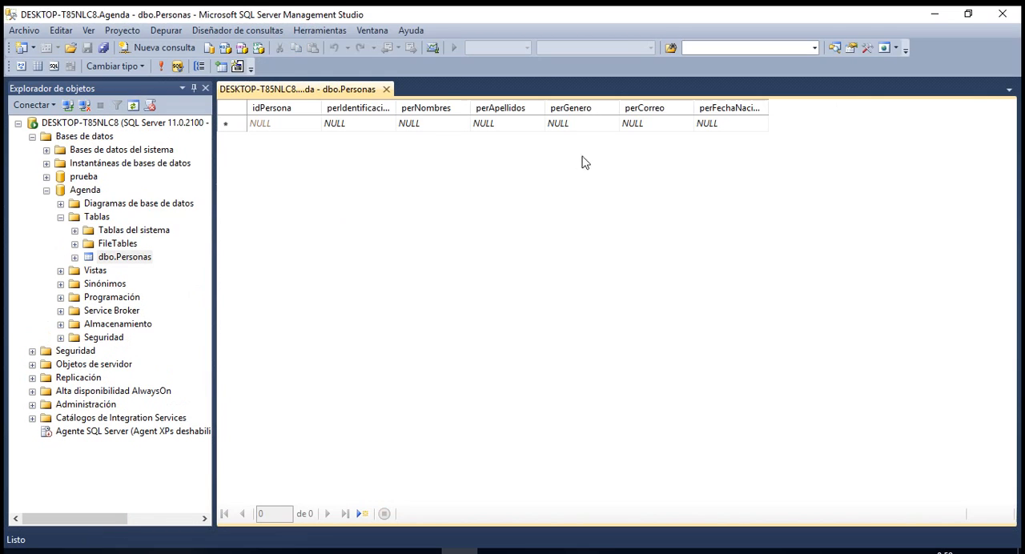
Fill in the first Personas row with the identification number, first name and surname, and set perGenero to Masculino.
left_click(355, 126)
type("11")
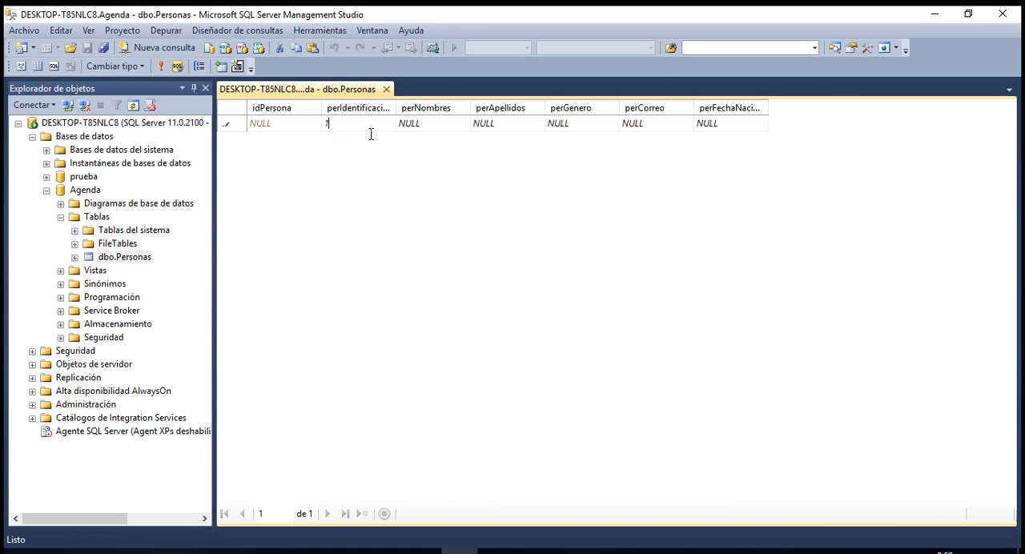
left_click(445, 125)
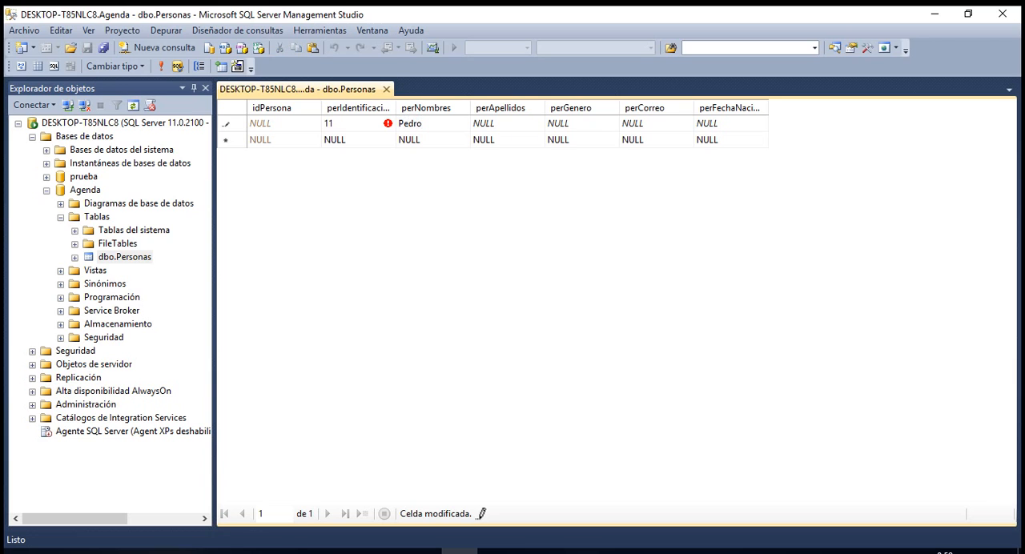
key("Tab")
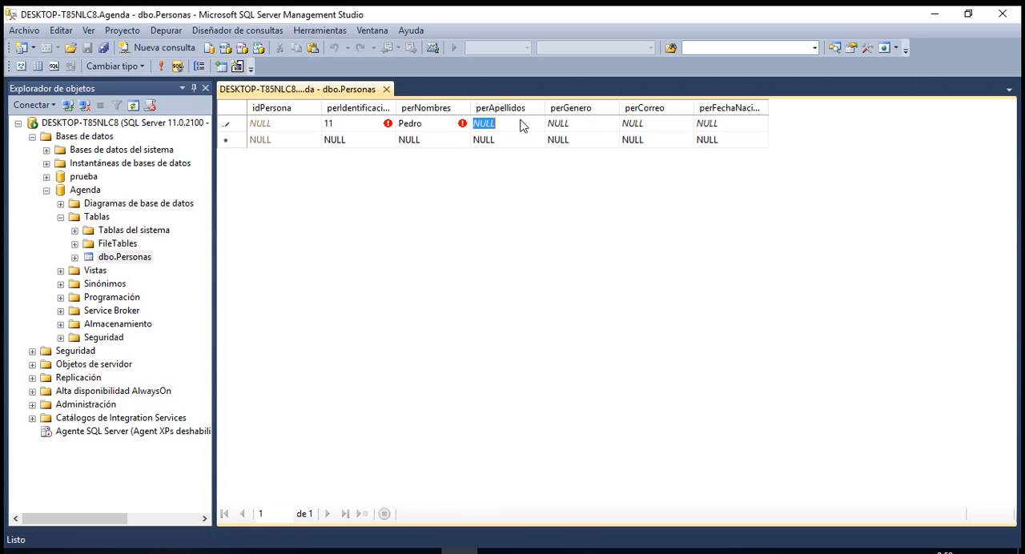
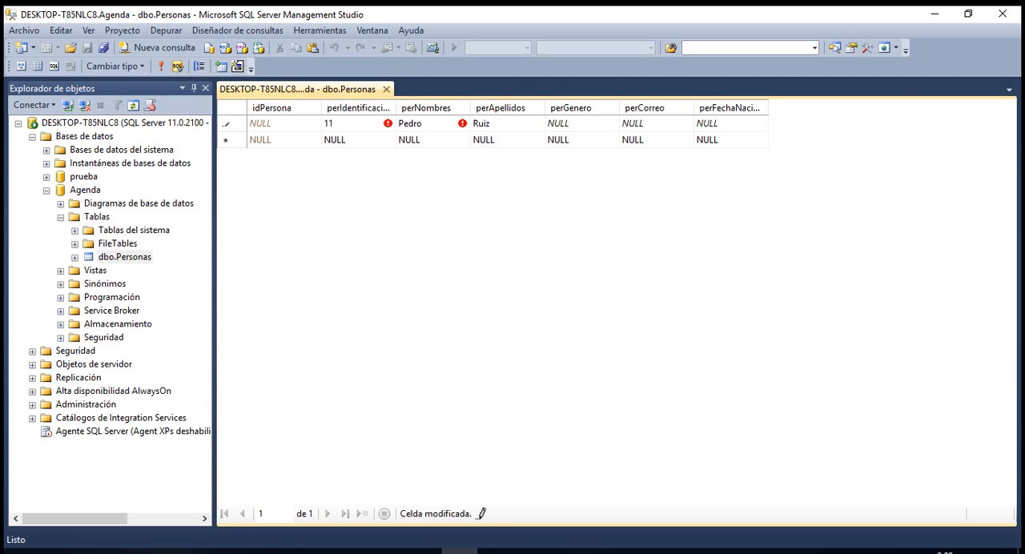
left_click(586, 131)
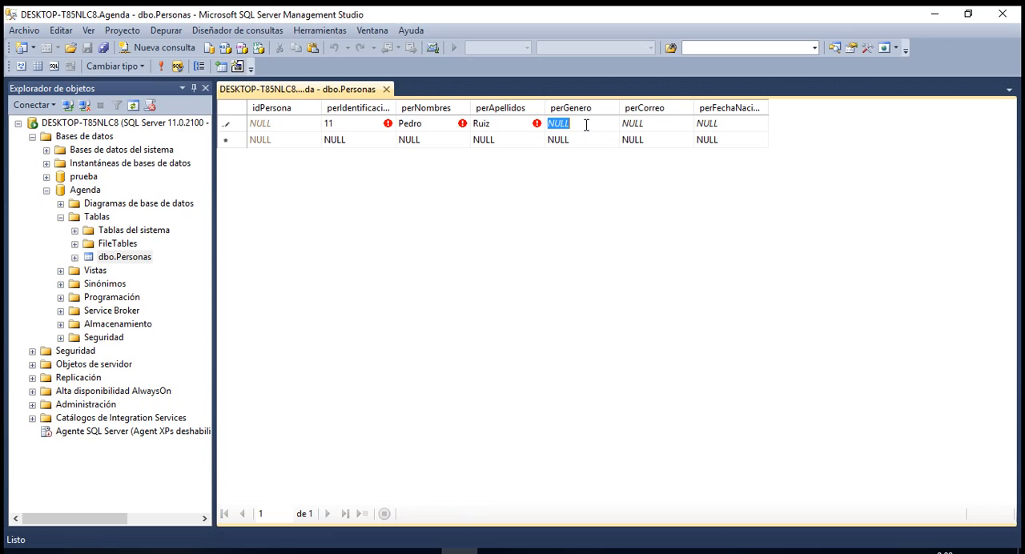
type("Masculino")
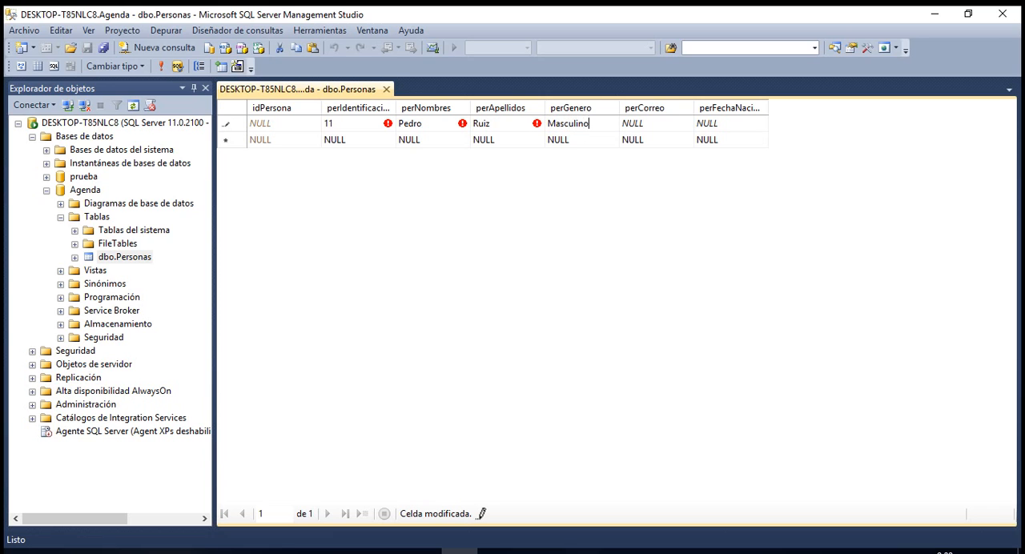
Fill in the person's e-mail and date of birth in the first row and commit the record.
left_click(662, 125)
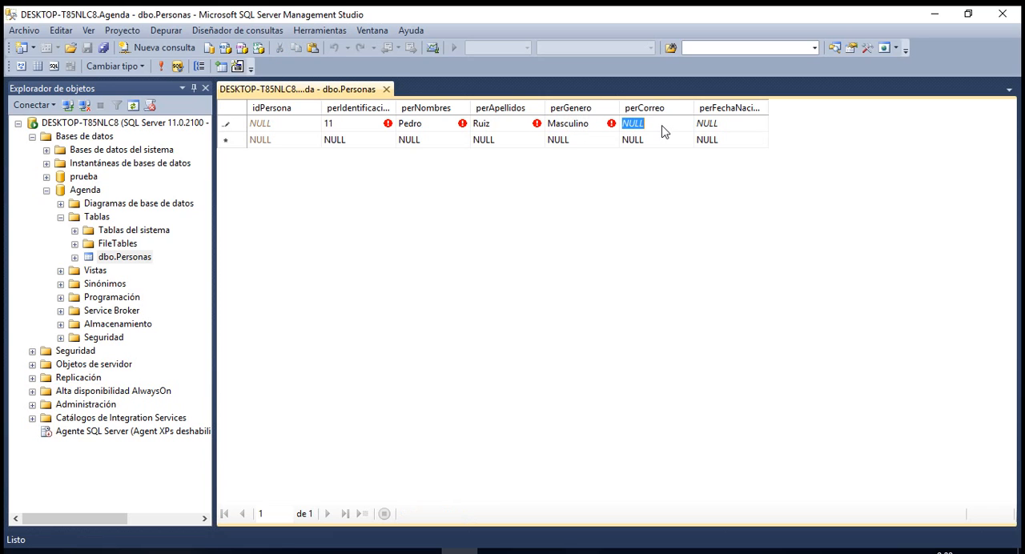
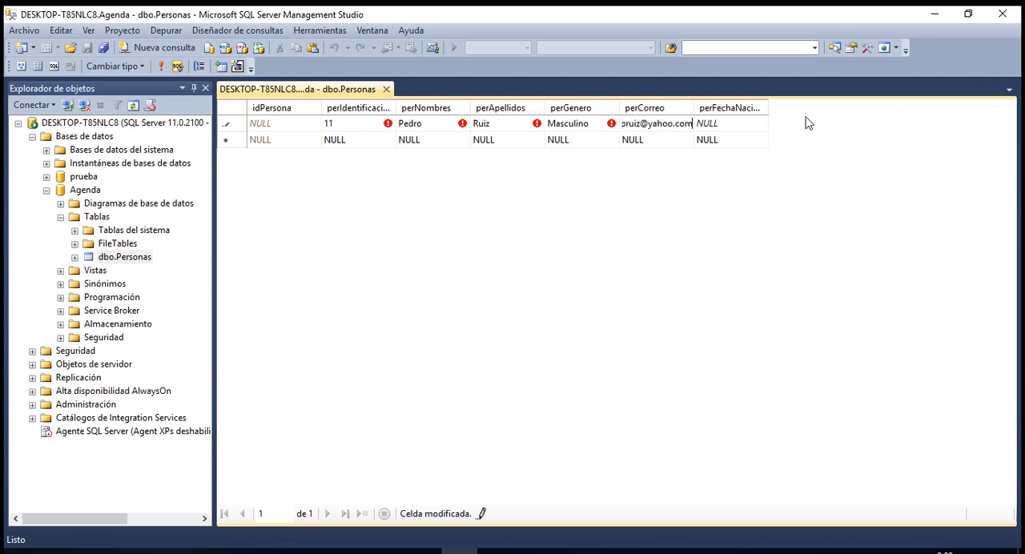
left_click(761, 123)
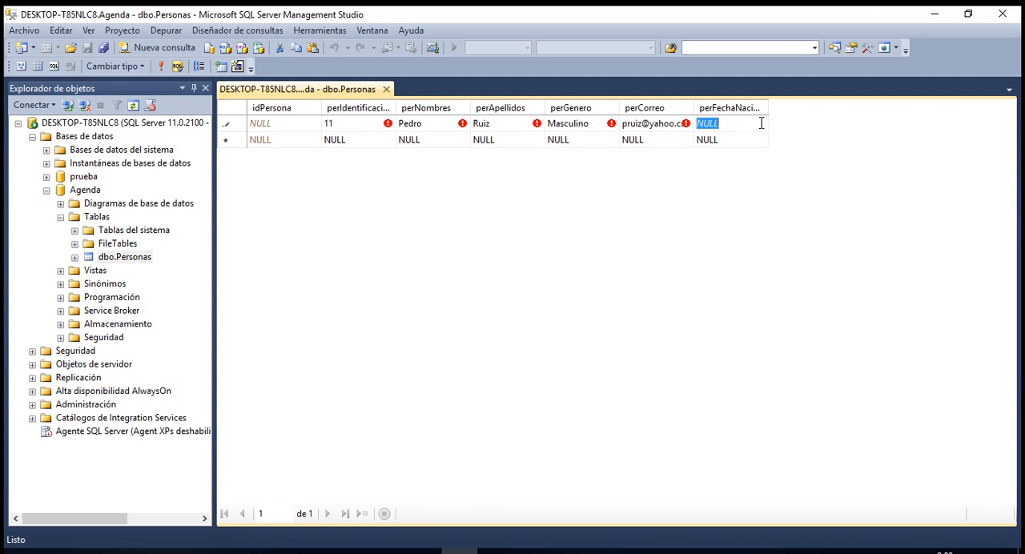
type("2")
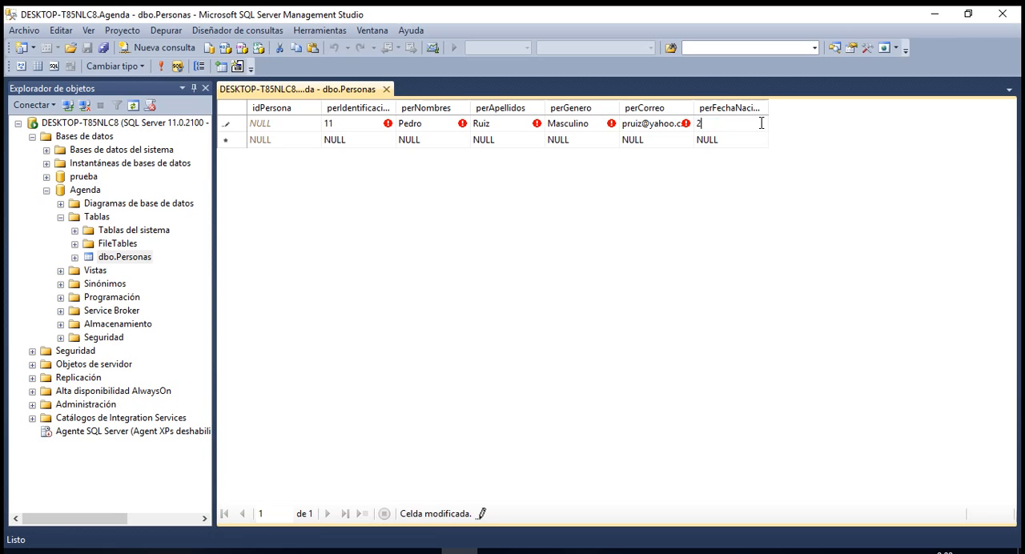
type("0-12-1978")
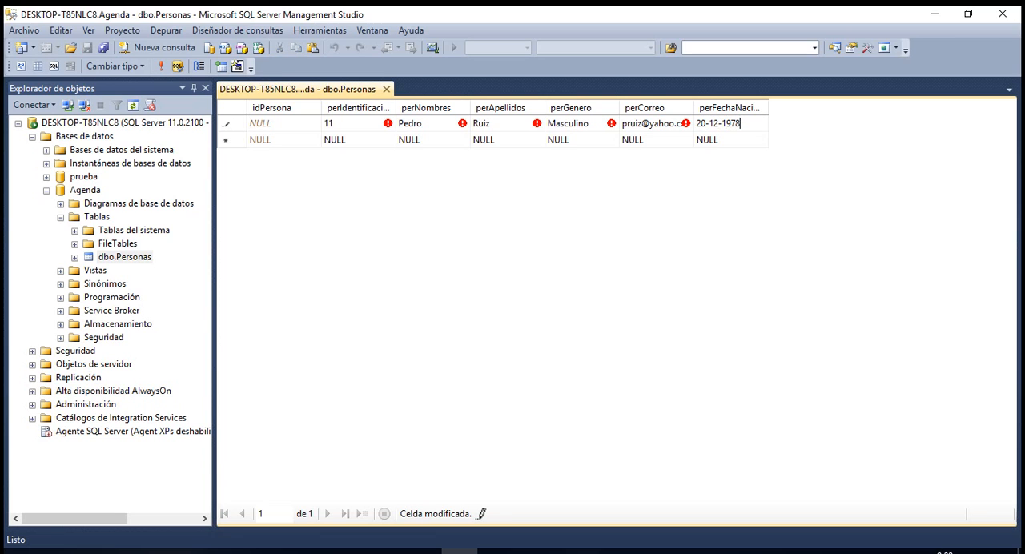
key("Return")
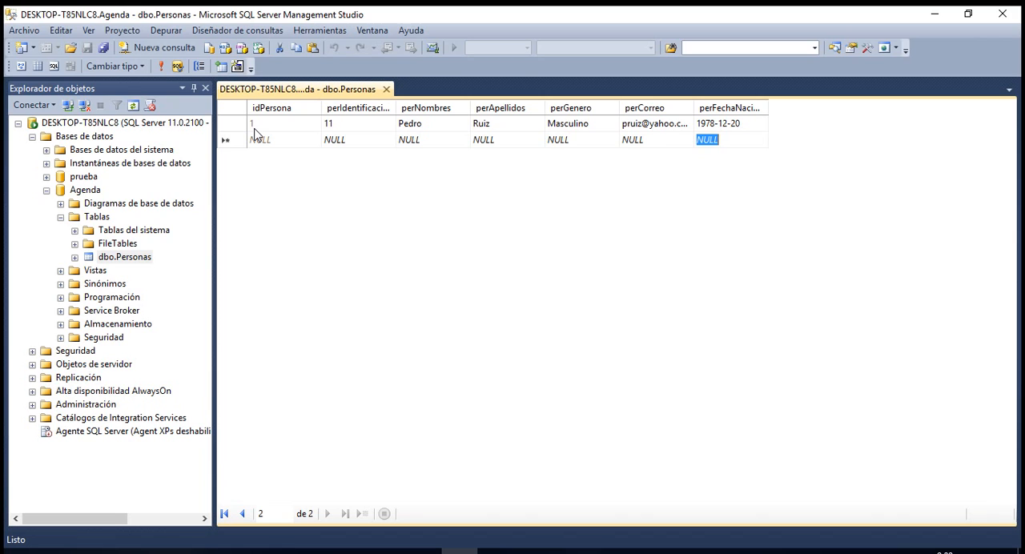
Start a second row reusing the first row's identification number, with another first name and surname and perGenero Femenino.
left_click(341, 143)
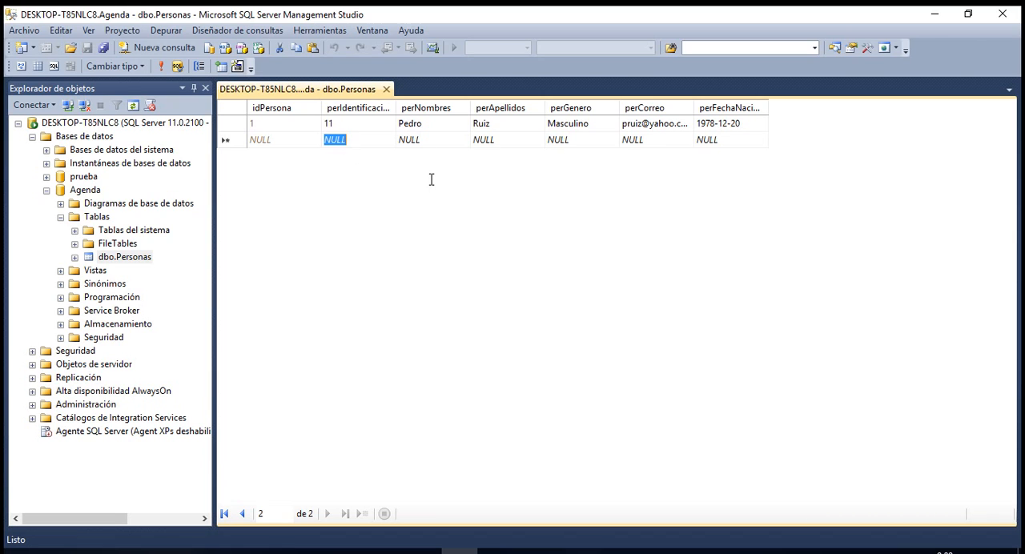
type("11")
left_click(433, 143)
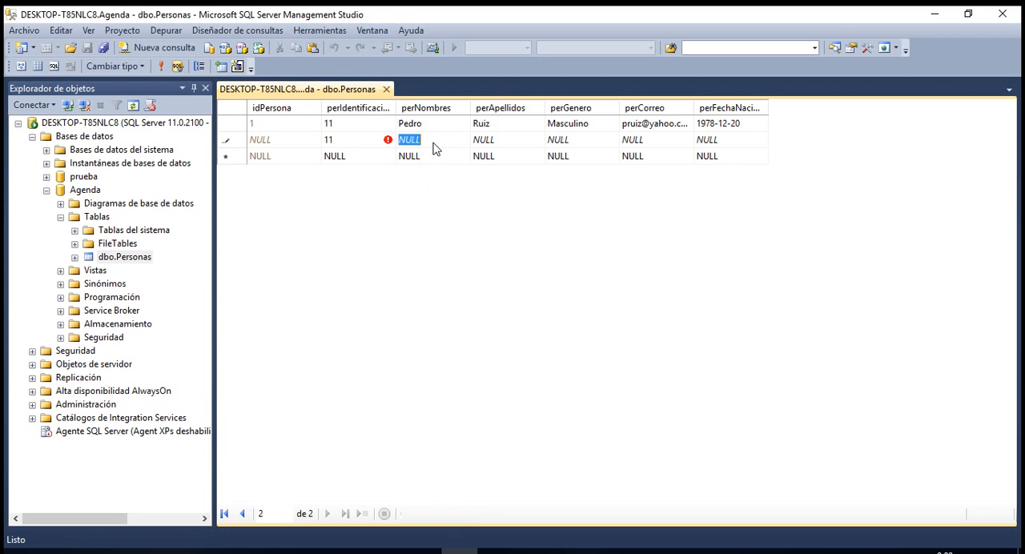
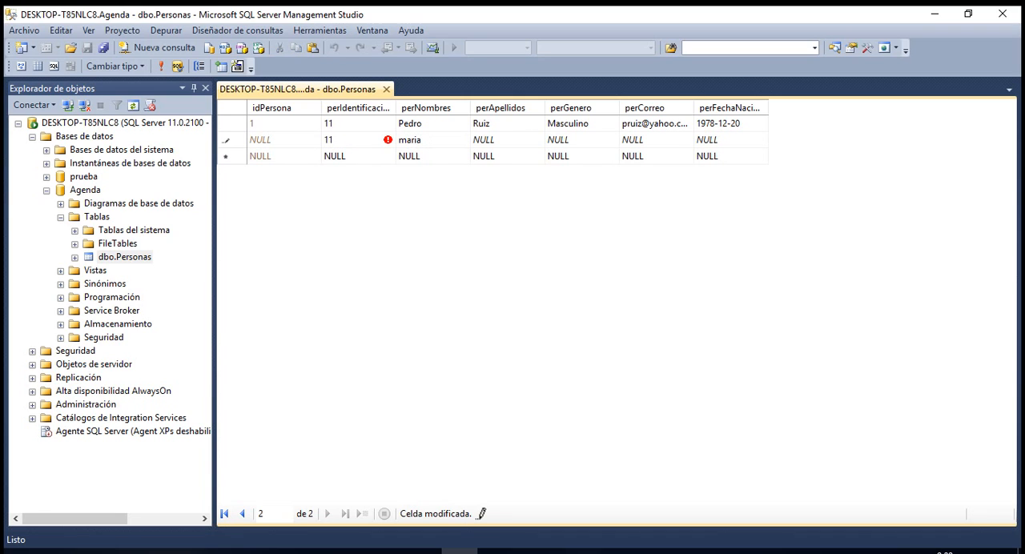
left_click(516, 139)
left_click(590, 144)
type("Fe")
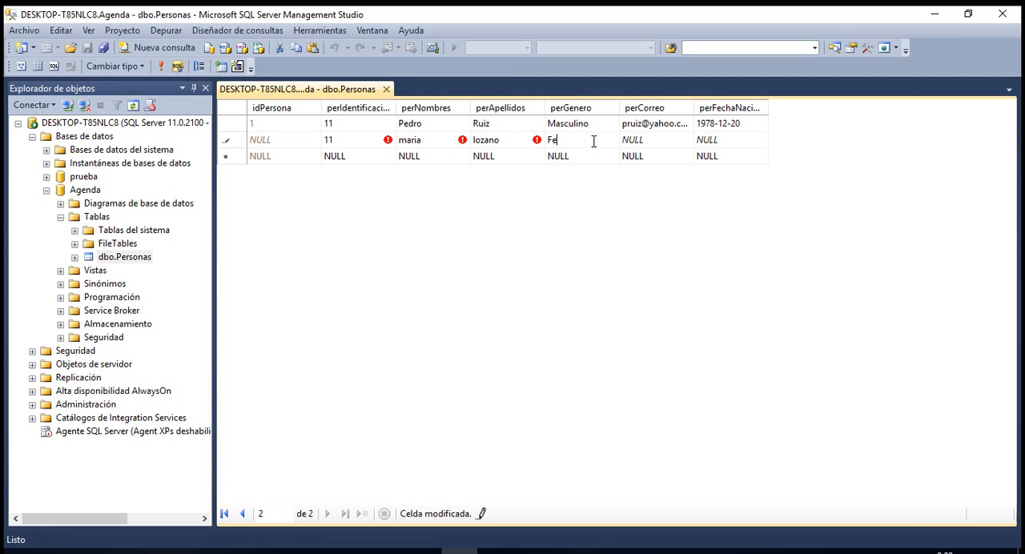
type("menino")
Enter the second person's e-mail and date of birth and try to commit the row with the duplicate identification number.
left_click(651, 144)
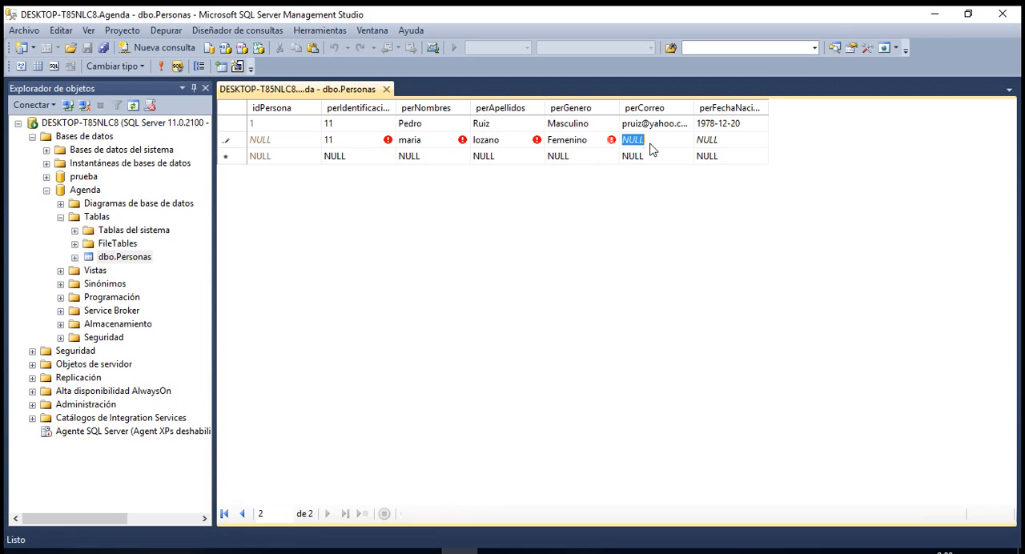
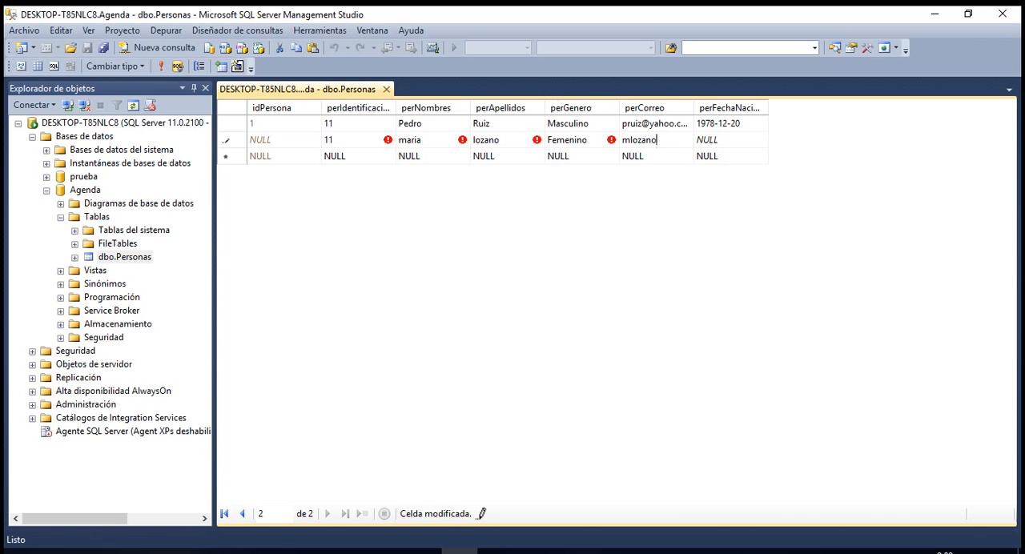
key("Tab")
type("15-4-199")
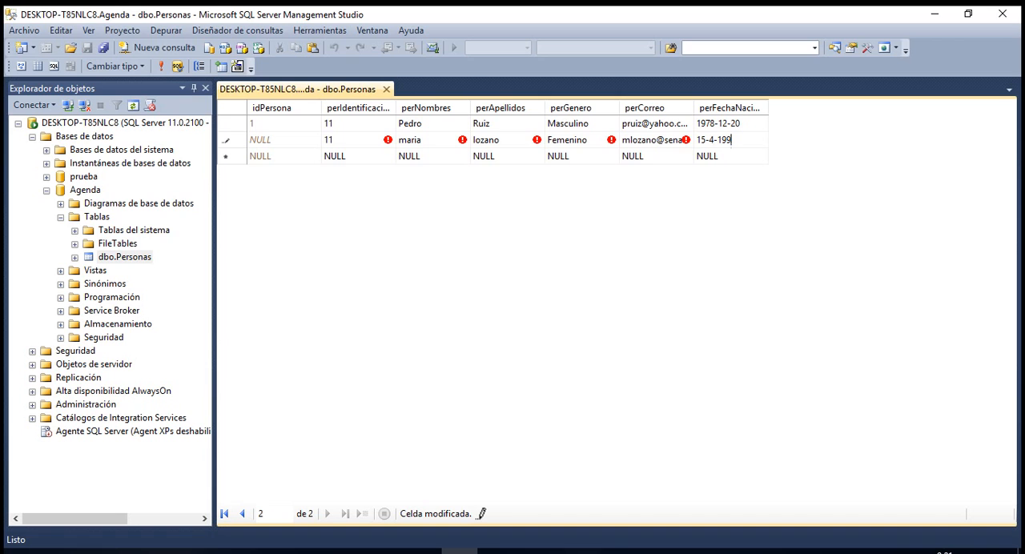
type("9")
key("Return")
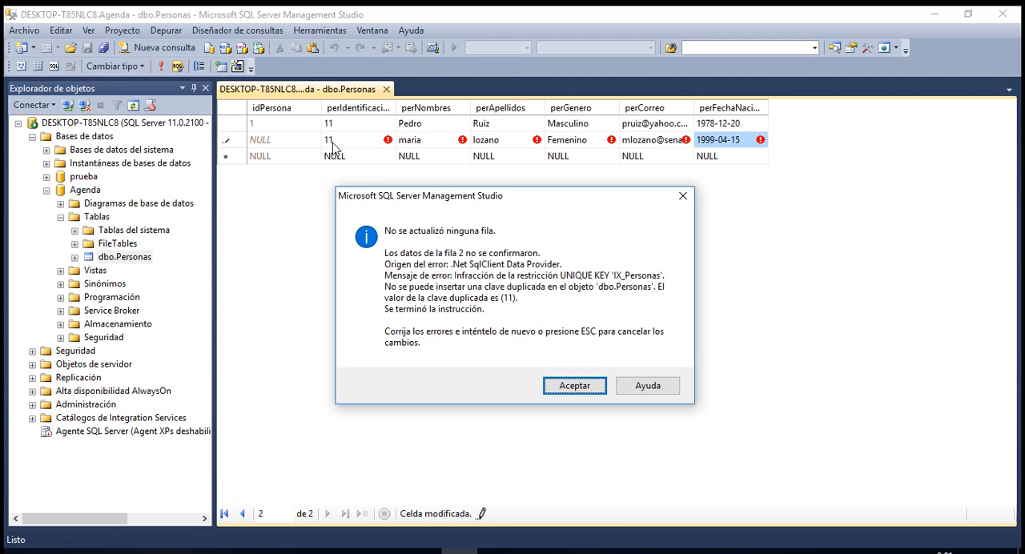
Dismiss the error message, replace the second row's perIdentificacion with a unique identification number and commit the row.
left_click(588, 388)
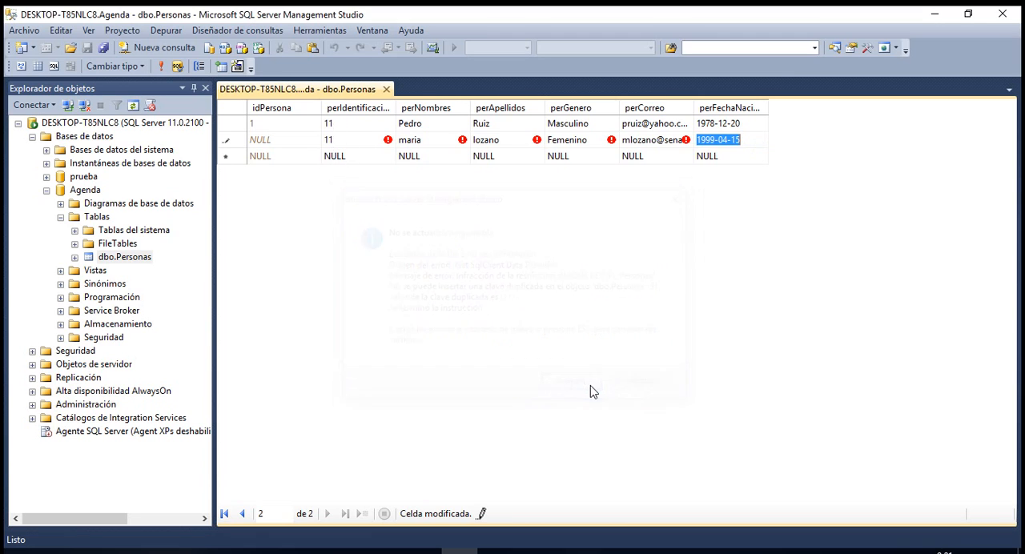
left_click(343, 142)
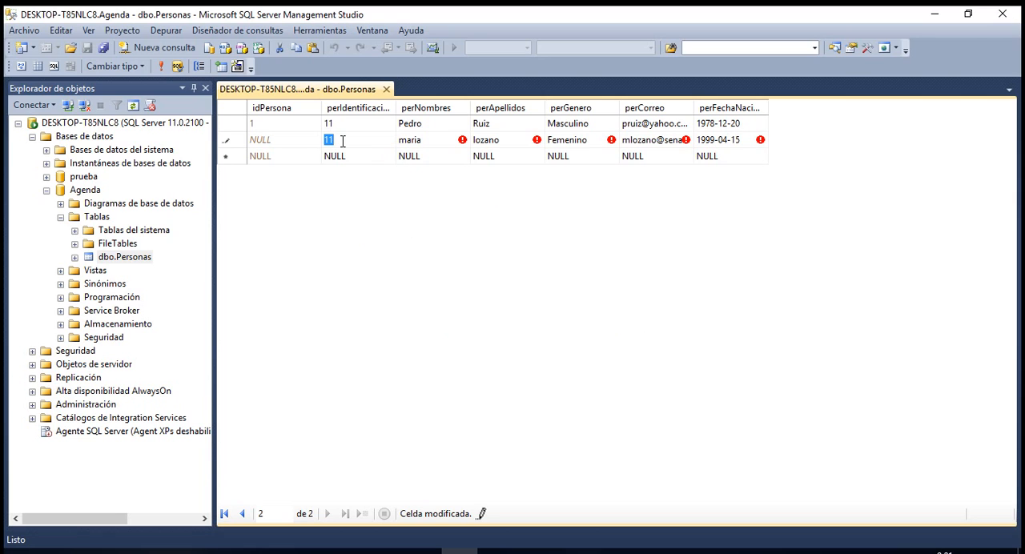
type("12")
key("Return")
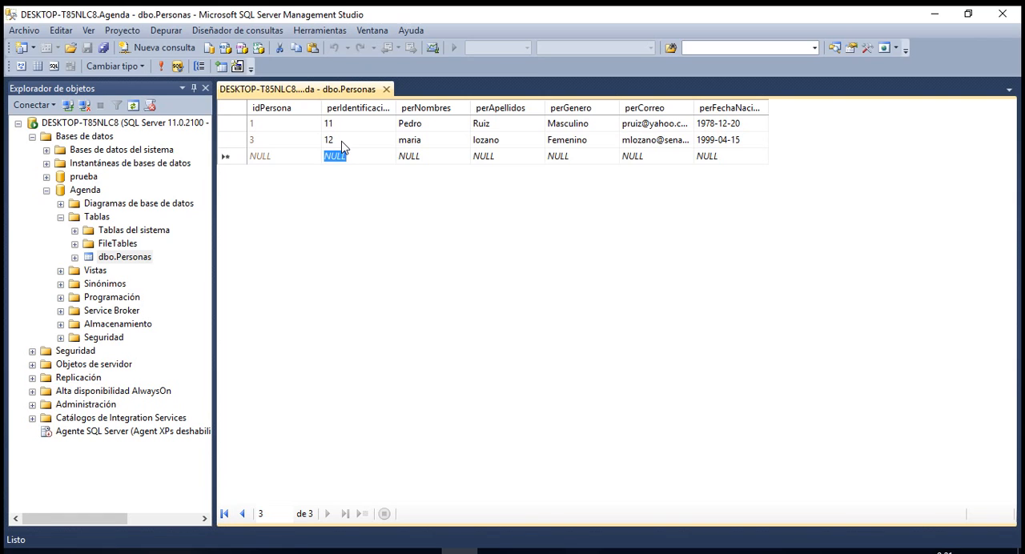
Widen the perCorreo and perFechaNacimiento columns in the Personas data grid and close the grid.
left_click(253, 140)
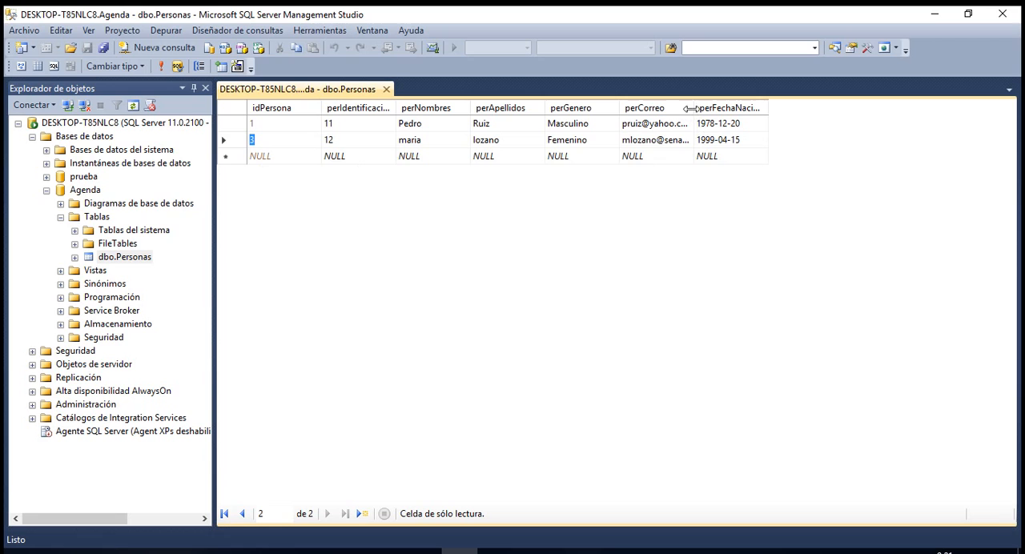
left_click_drag(694, 108, 698, 108)
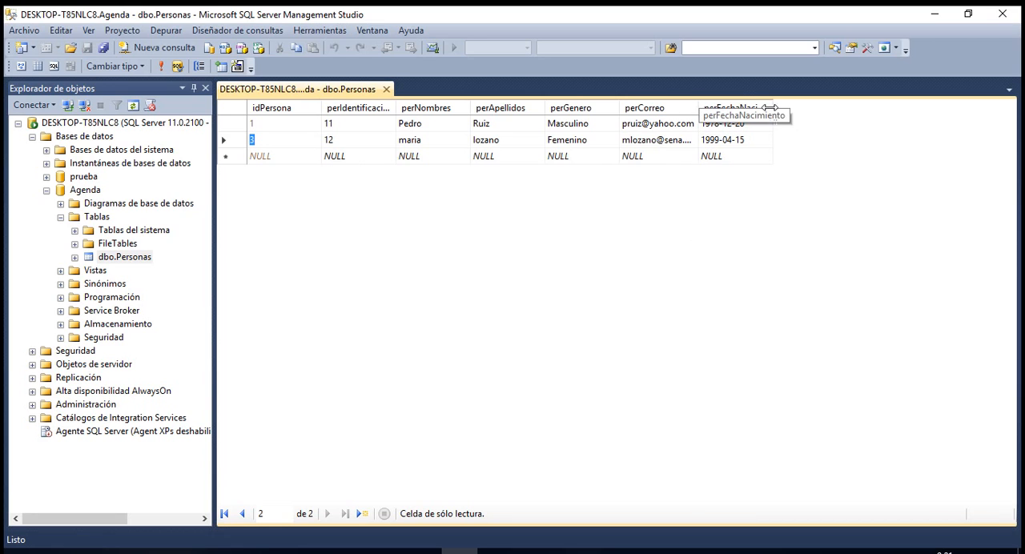
left_click_drag(773, 107, 789, 107)
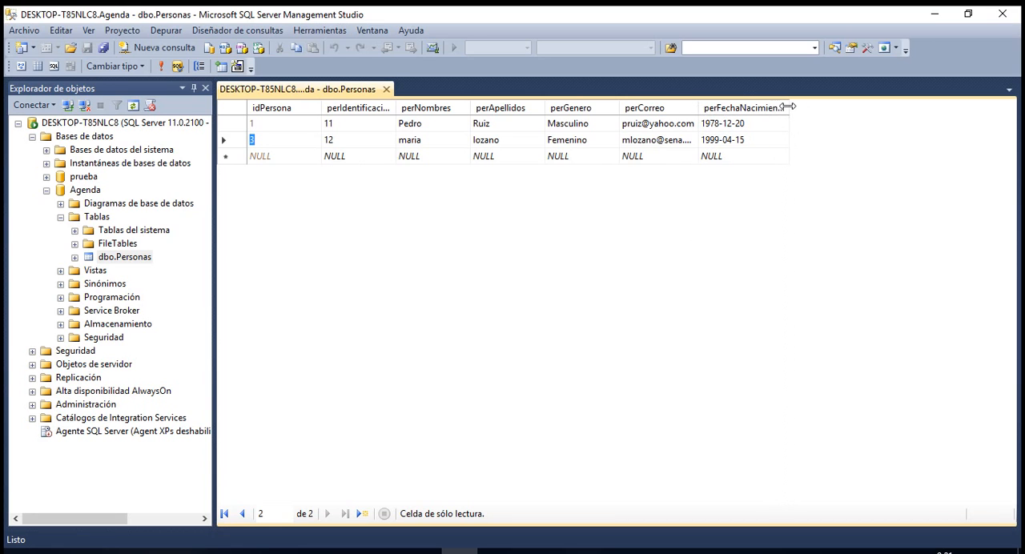
left_click(386, 89)
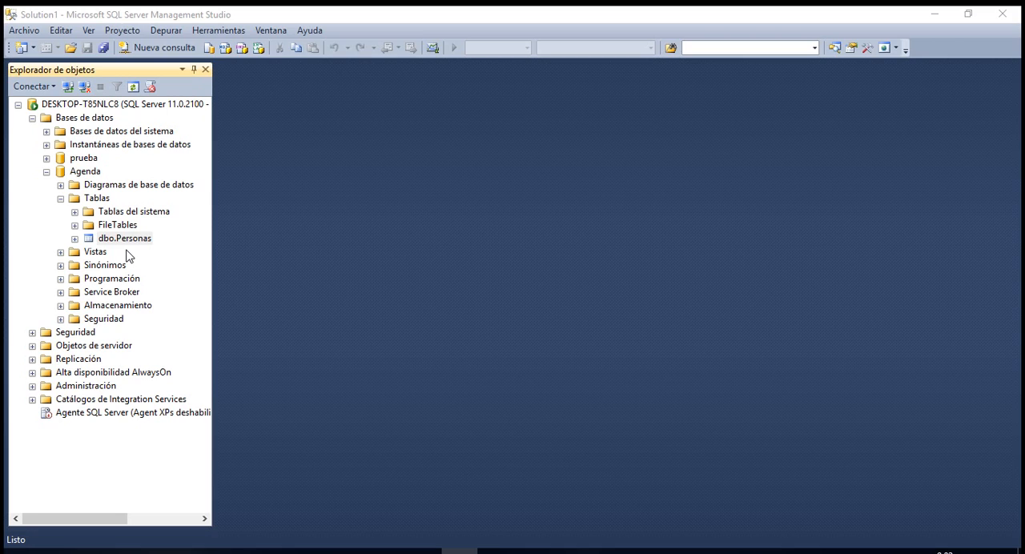
Close and relaunch SQL Server Management Studio, and connect to the DESKTOP-T85NLC8 database engine with Windows authentication.
left_click(1001, 14)
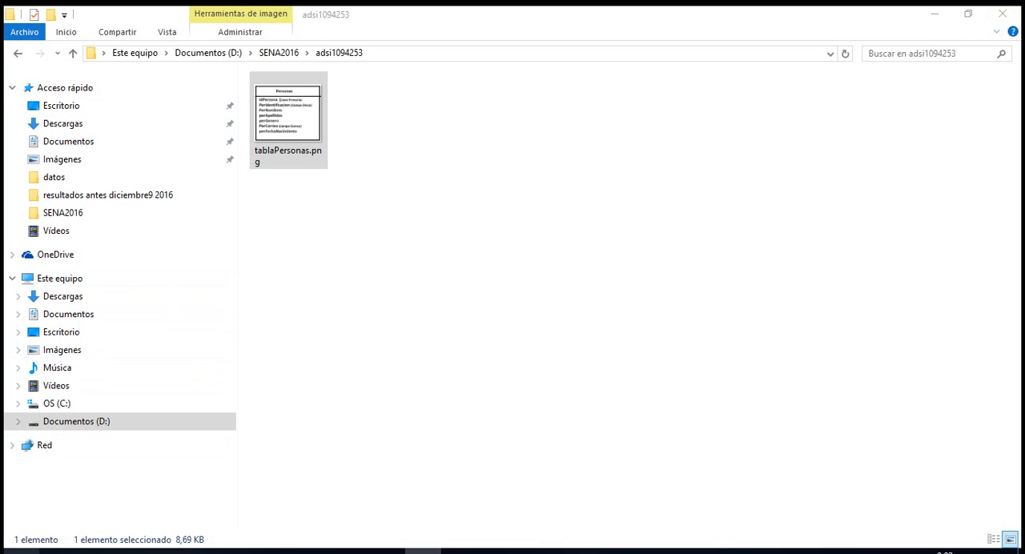
key("super")
type("sql")
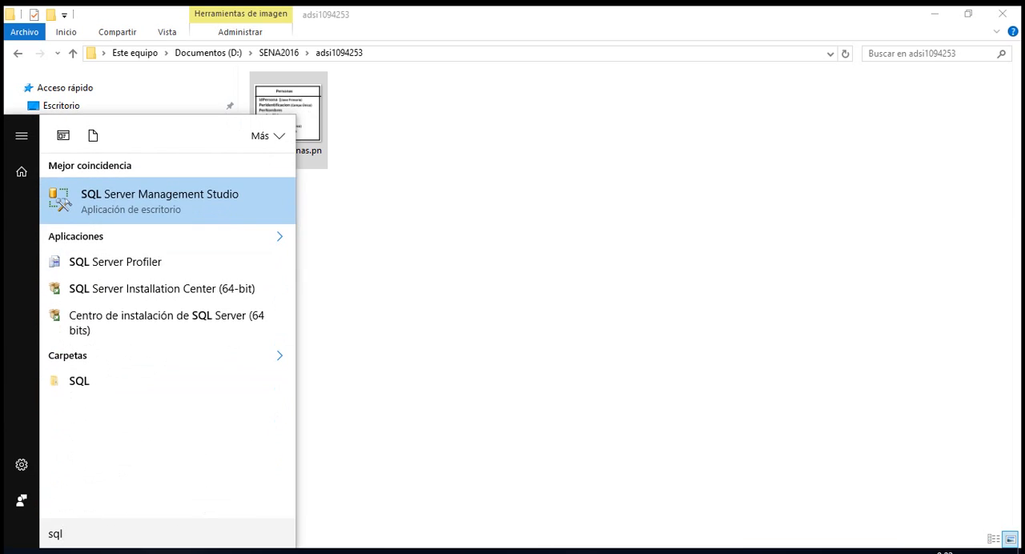
left_click(122, 211)
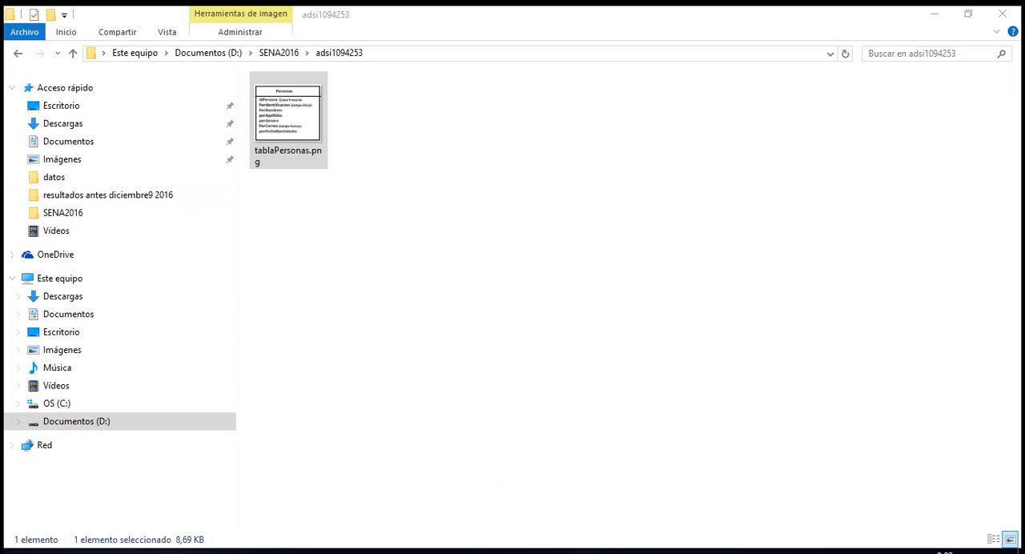
mouse_move(400, 552)
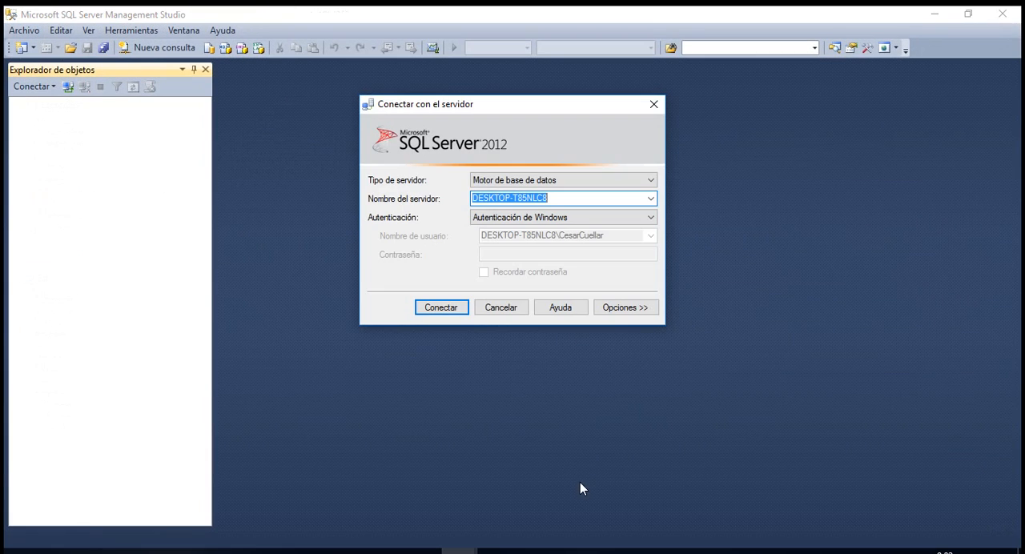
left_click(438, 309)
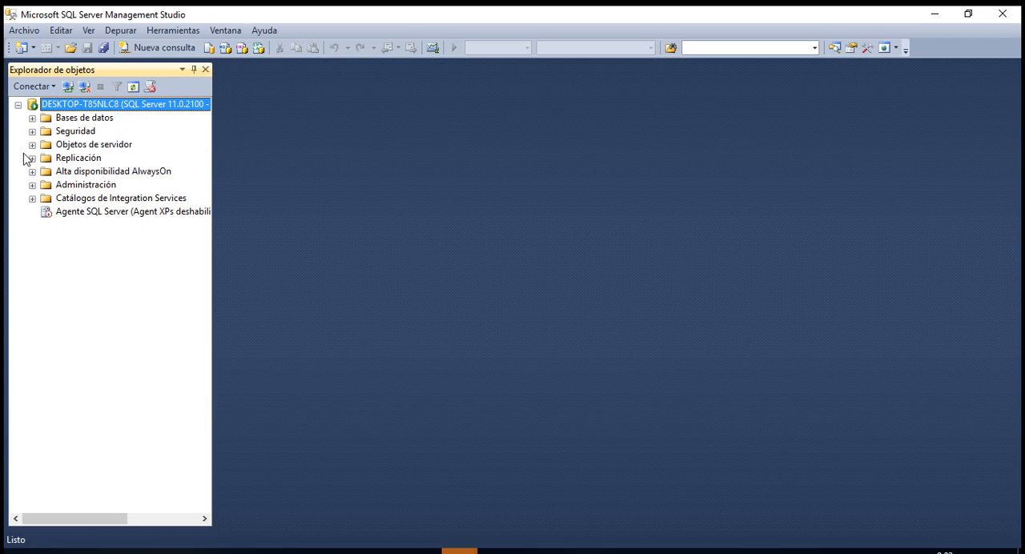
Select the first 1000 rows of the Agenda database's dbo.Personas table and highlight the generated SELECT statement.
left_click(32, 119)
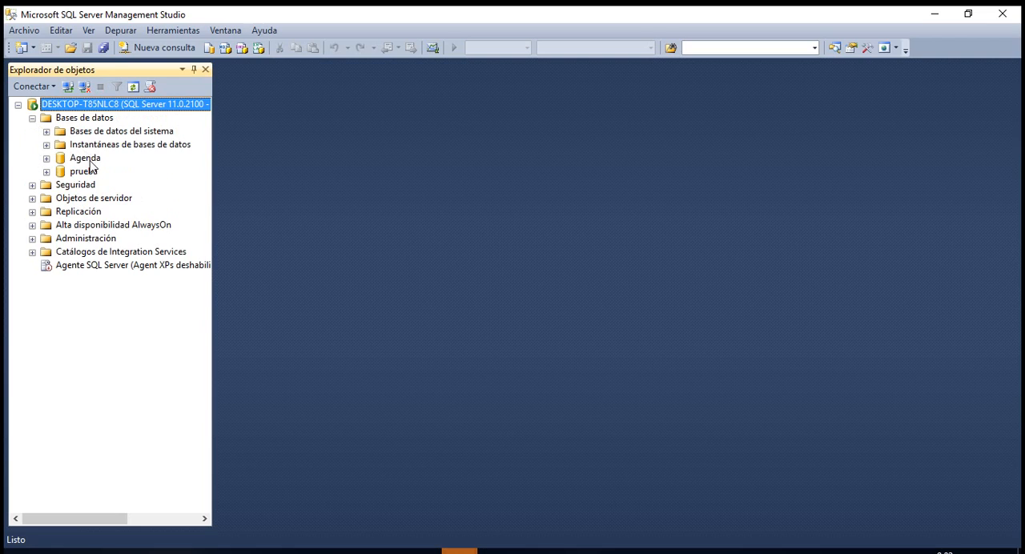
left_click(46, 159)
left_click(90, 186)
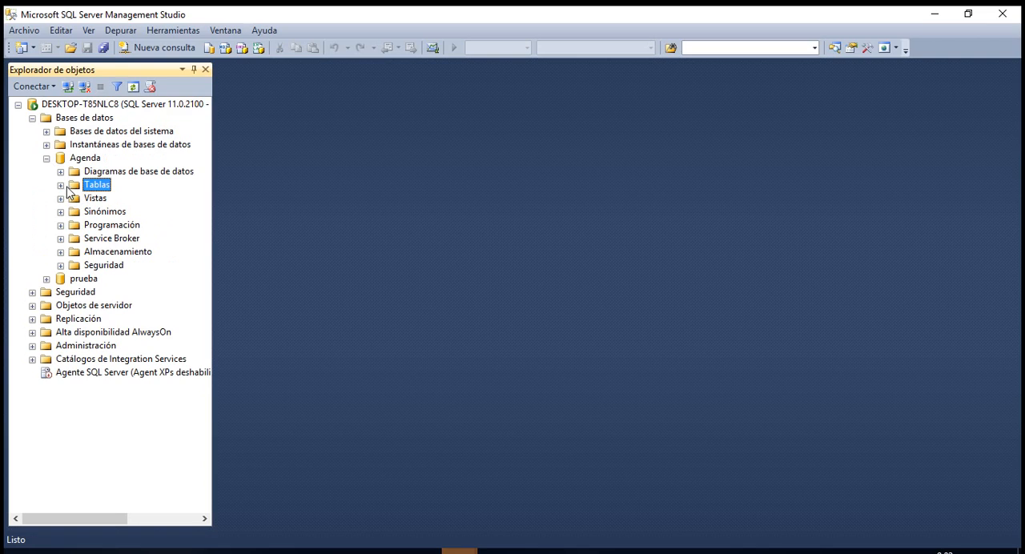
left_click(61, 185)
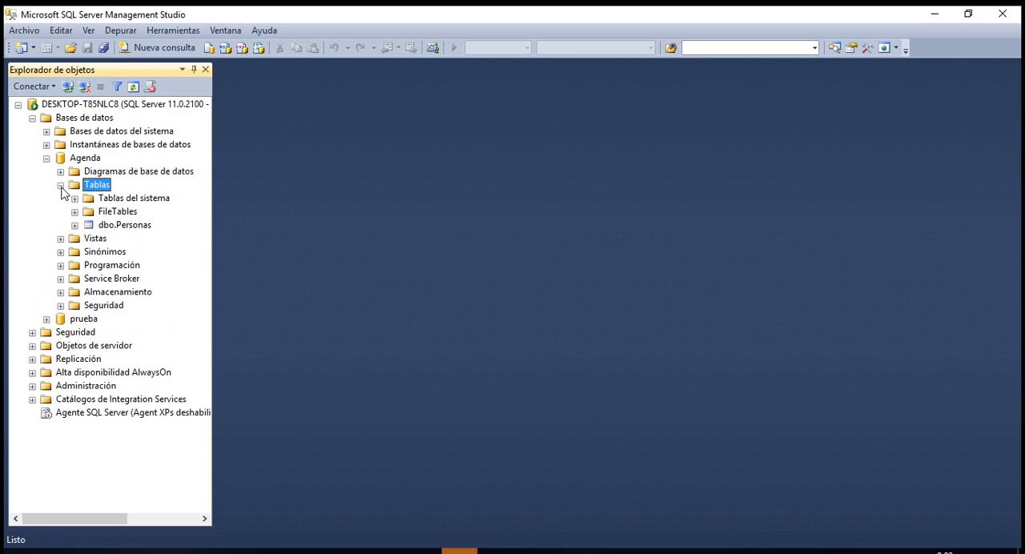
left_click(120, 227)
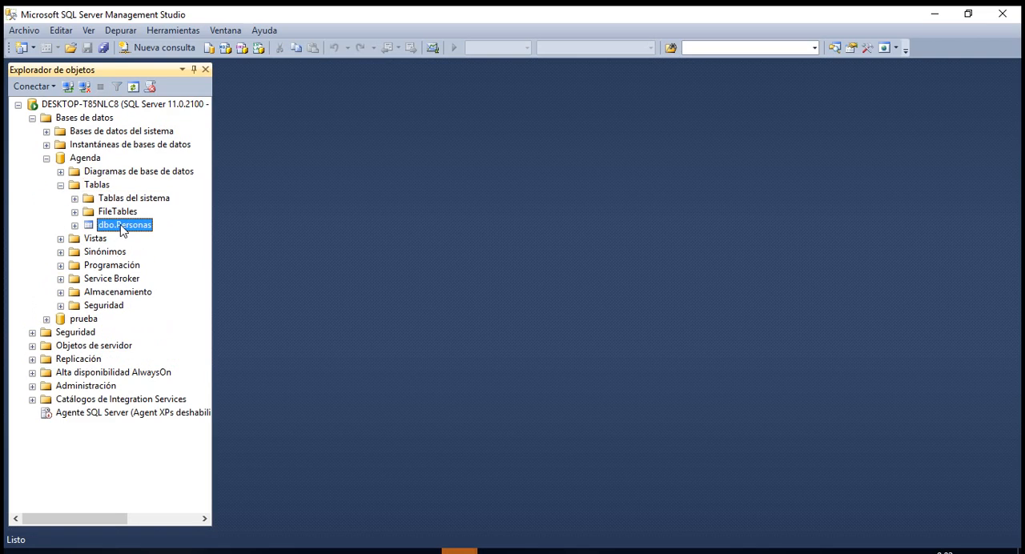
right_click(120, 229)
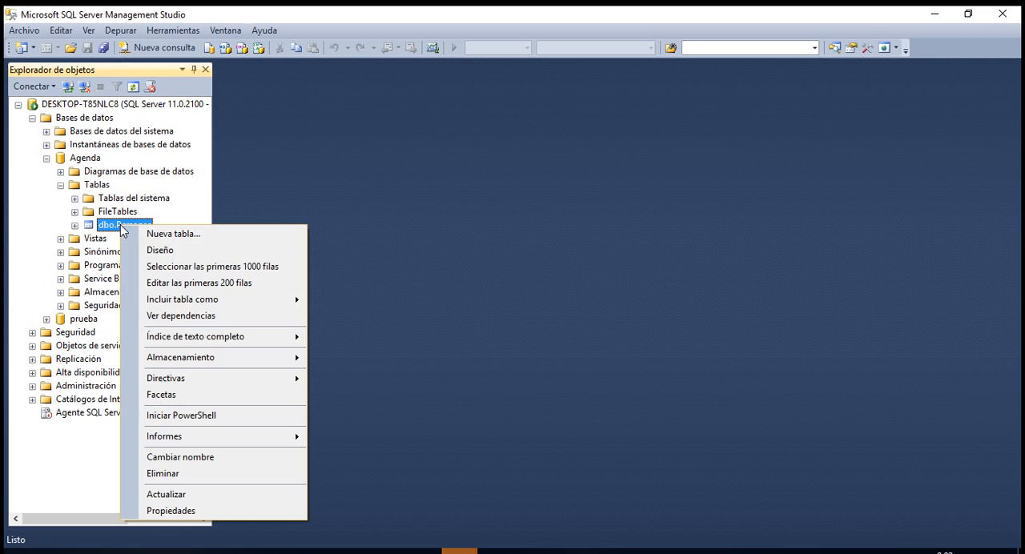
left_click(205, 274)
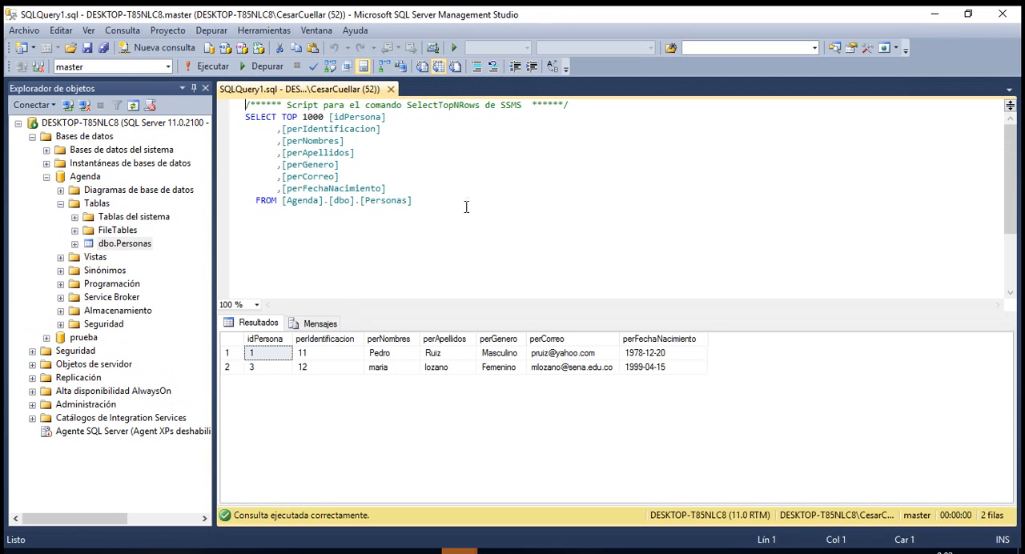
left_click_drag(454, 204, 245, 117)
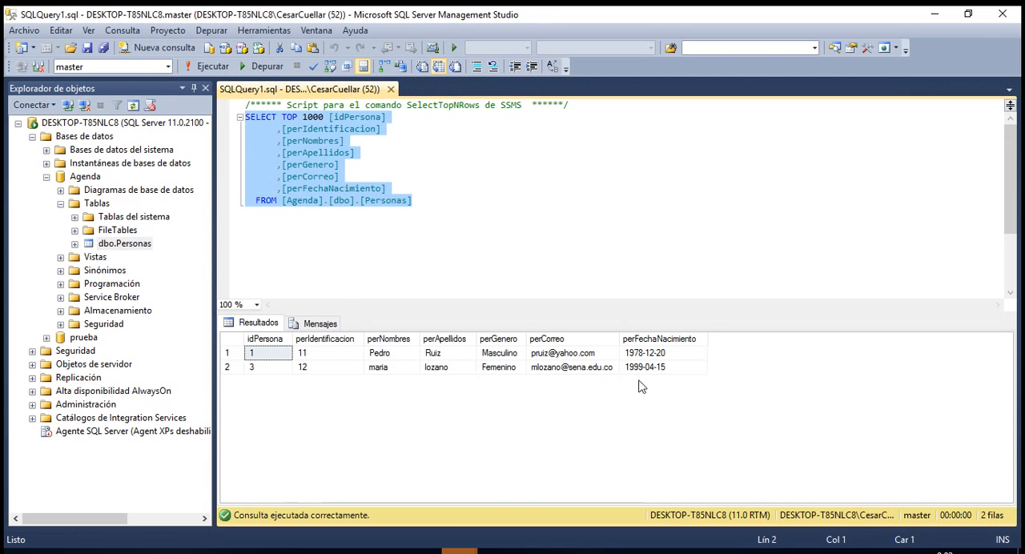